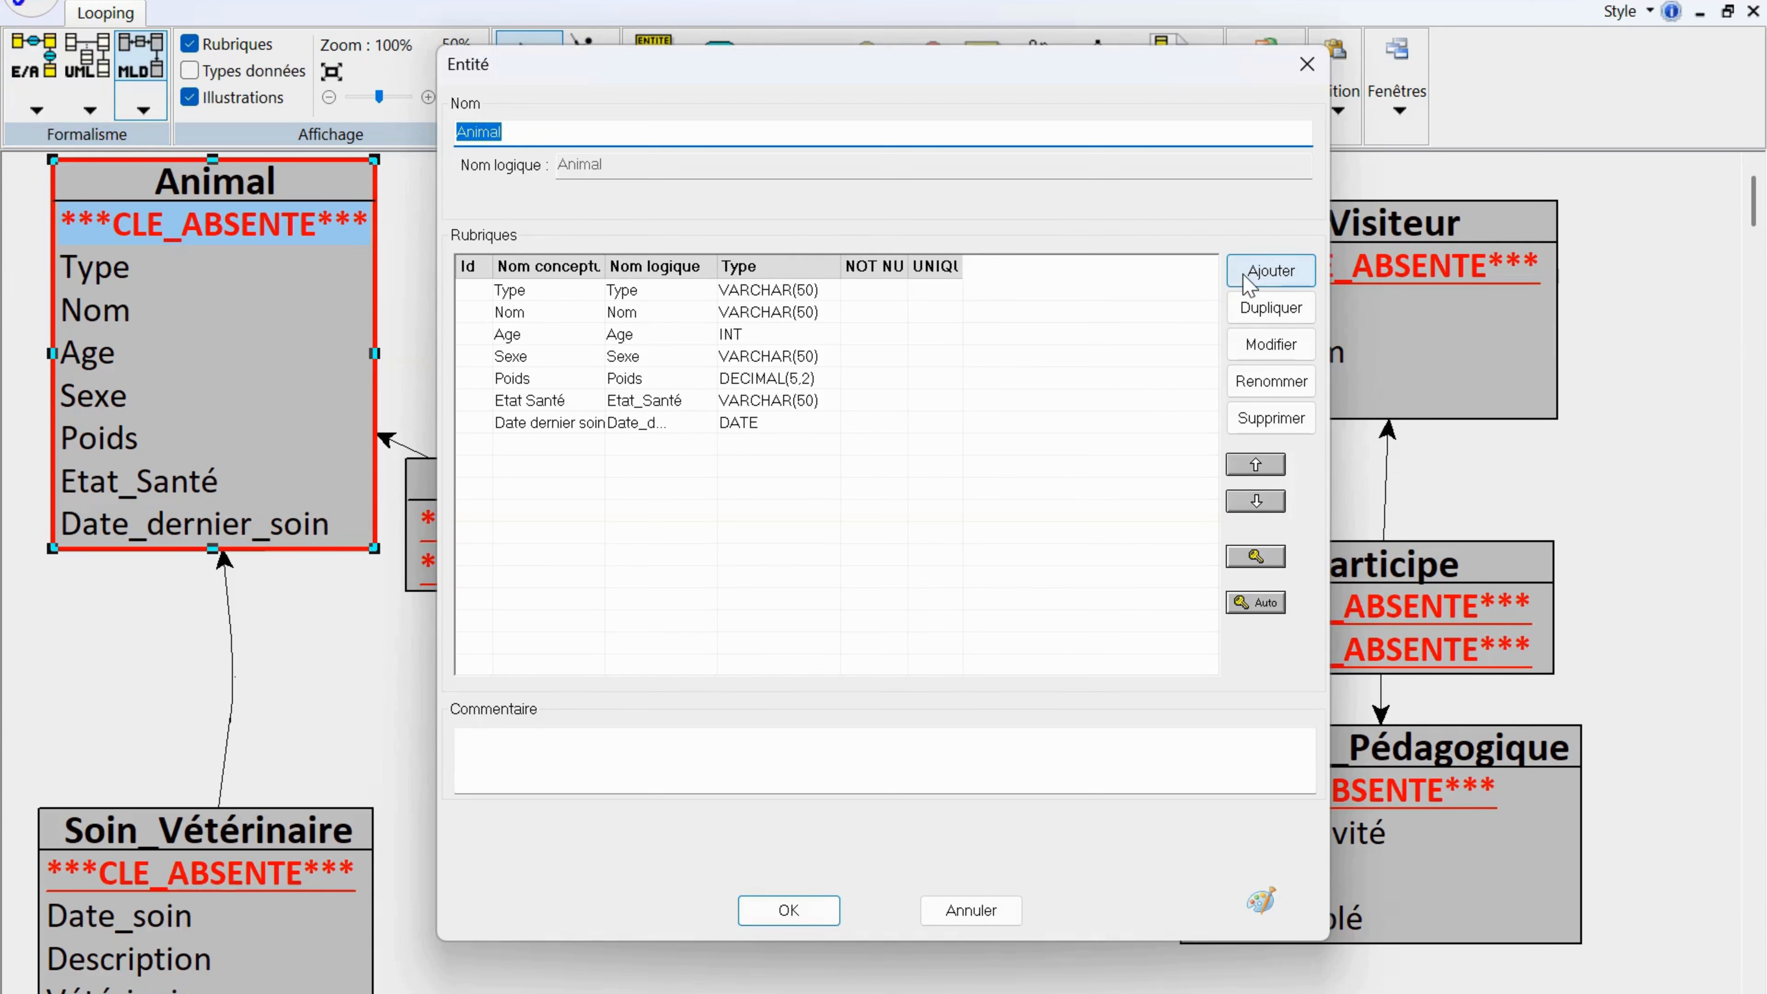
Step: Add an attribute named Id_Animal to the Animal entity and mark it as the identifier
left_click(1249, 277)
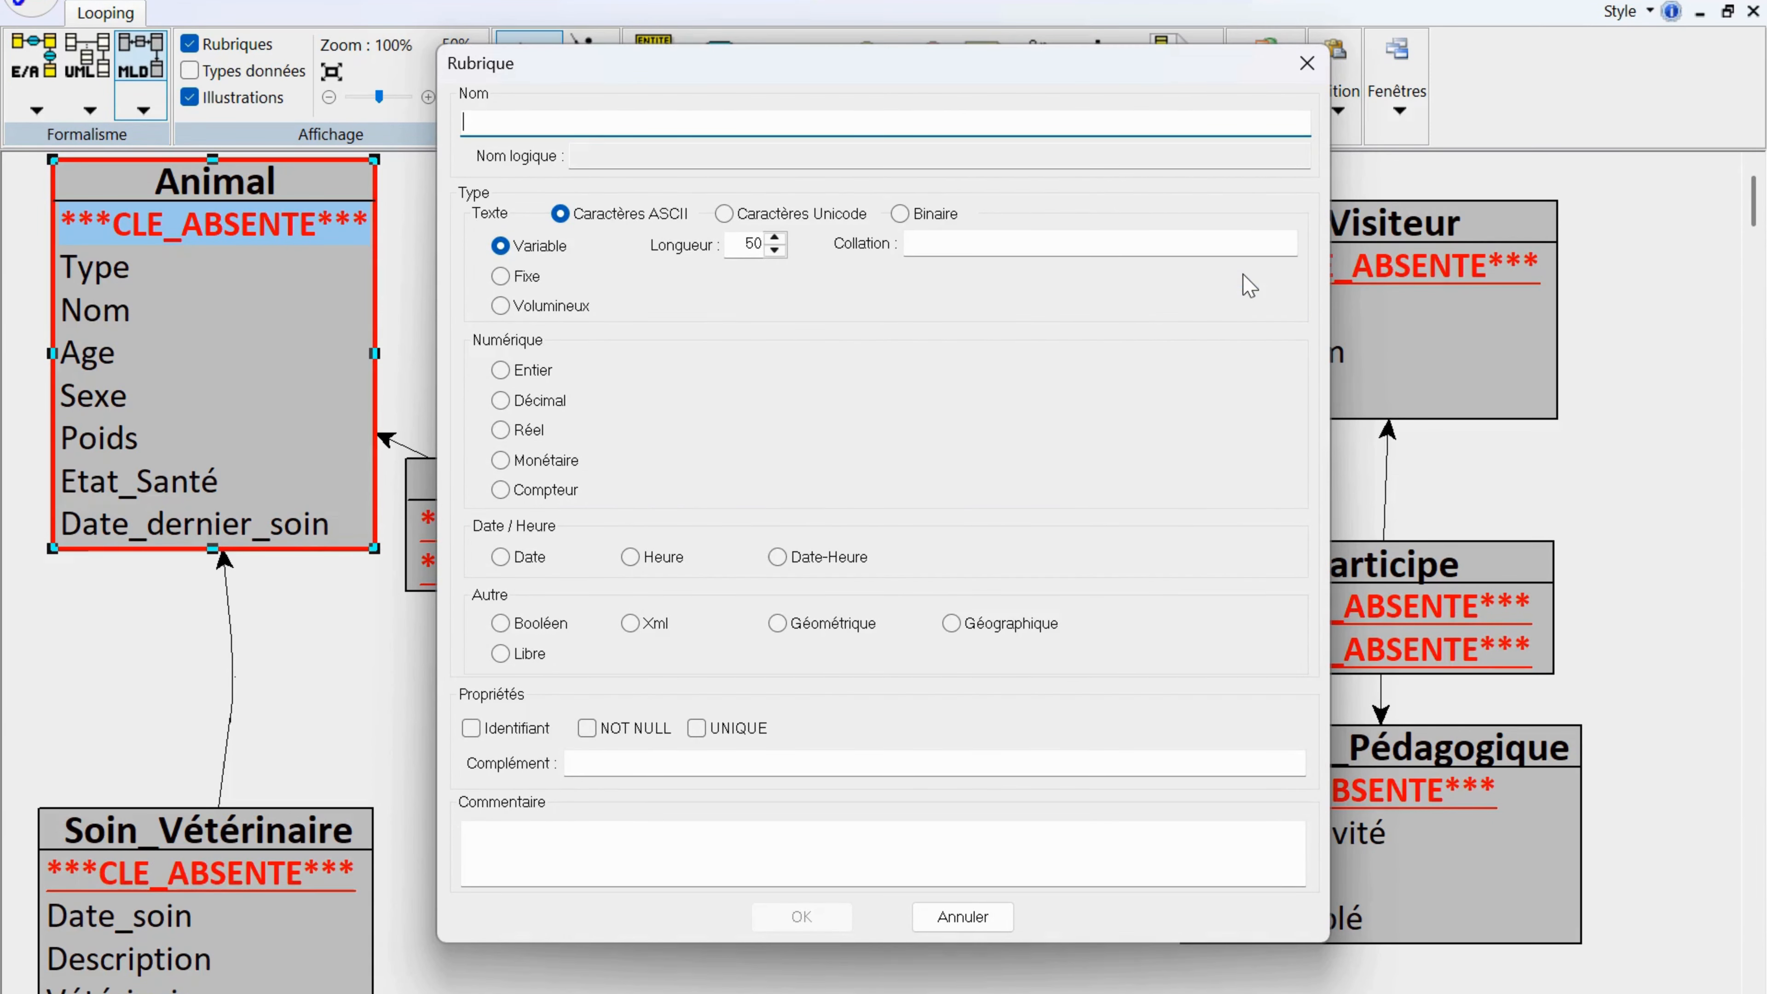
left_click(499, 729)
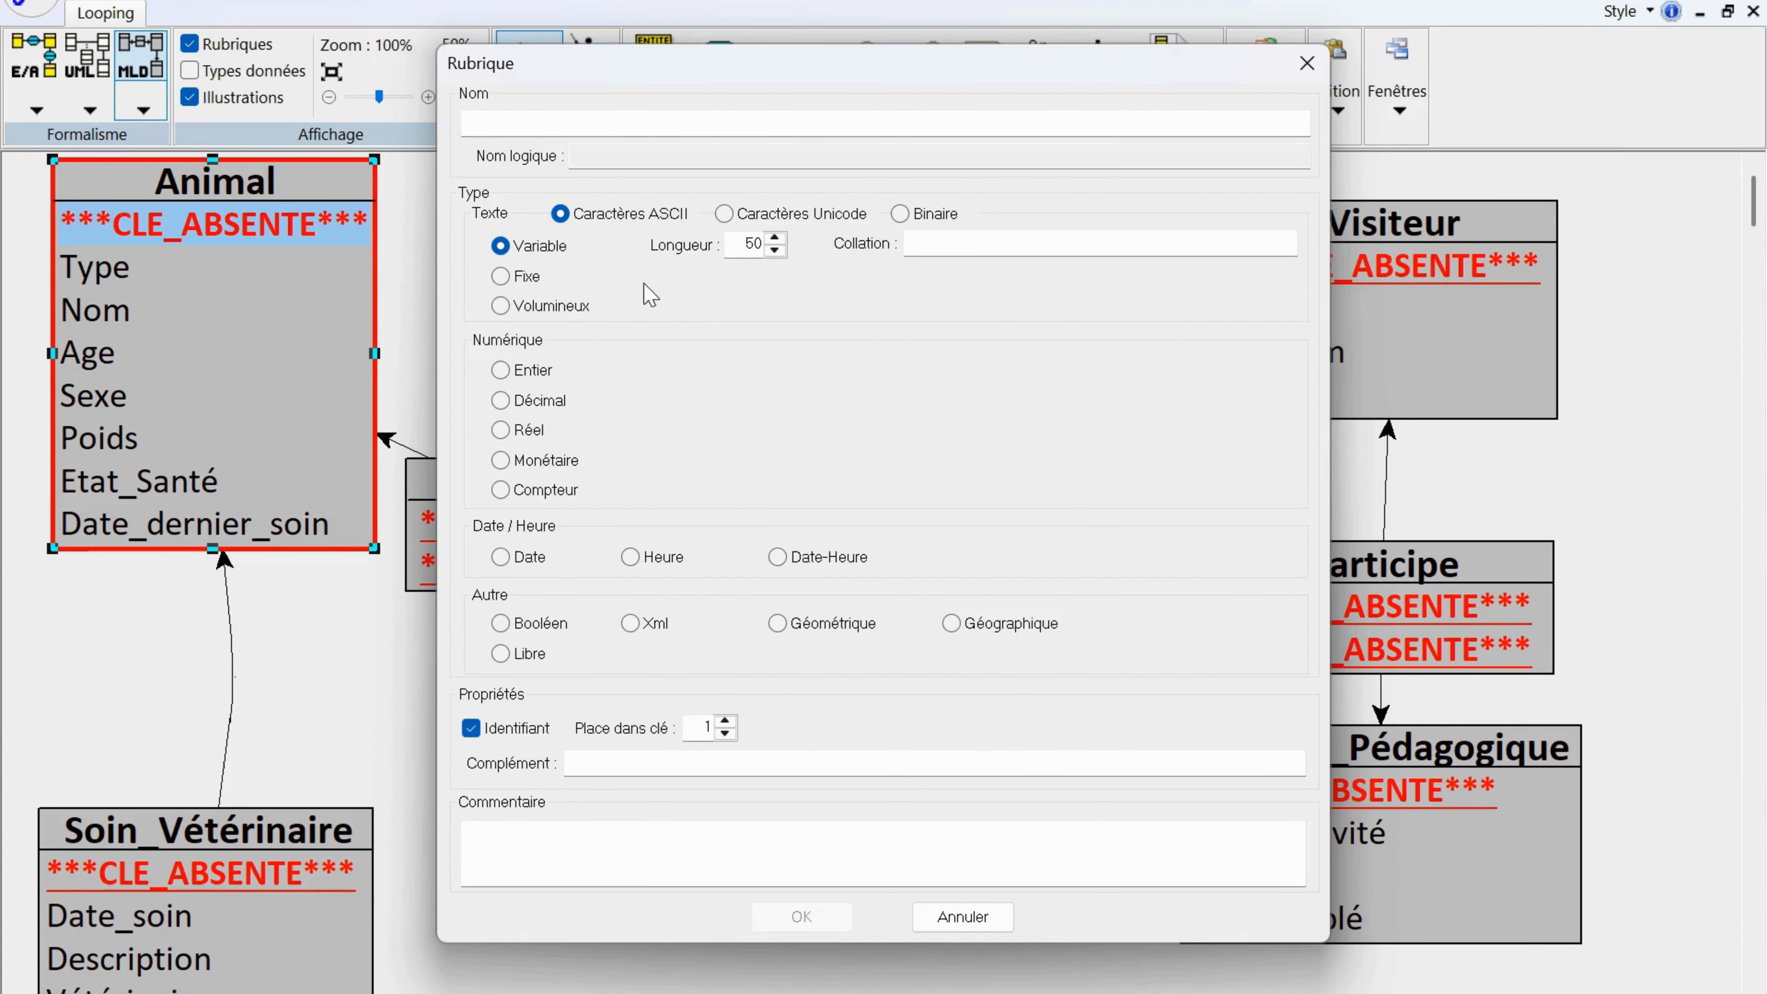
left_click(591, 134)
type("Id")
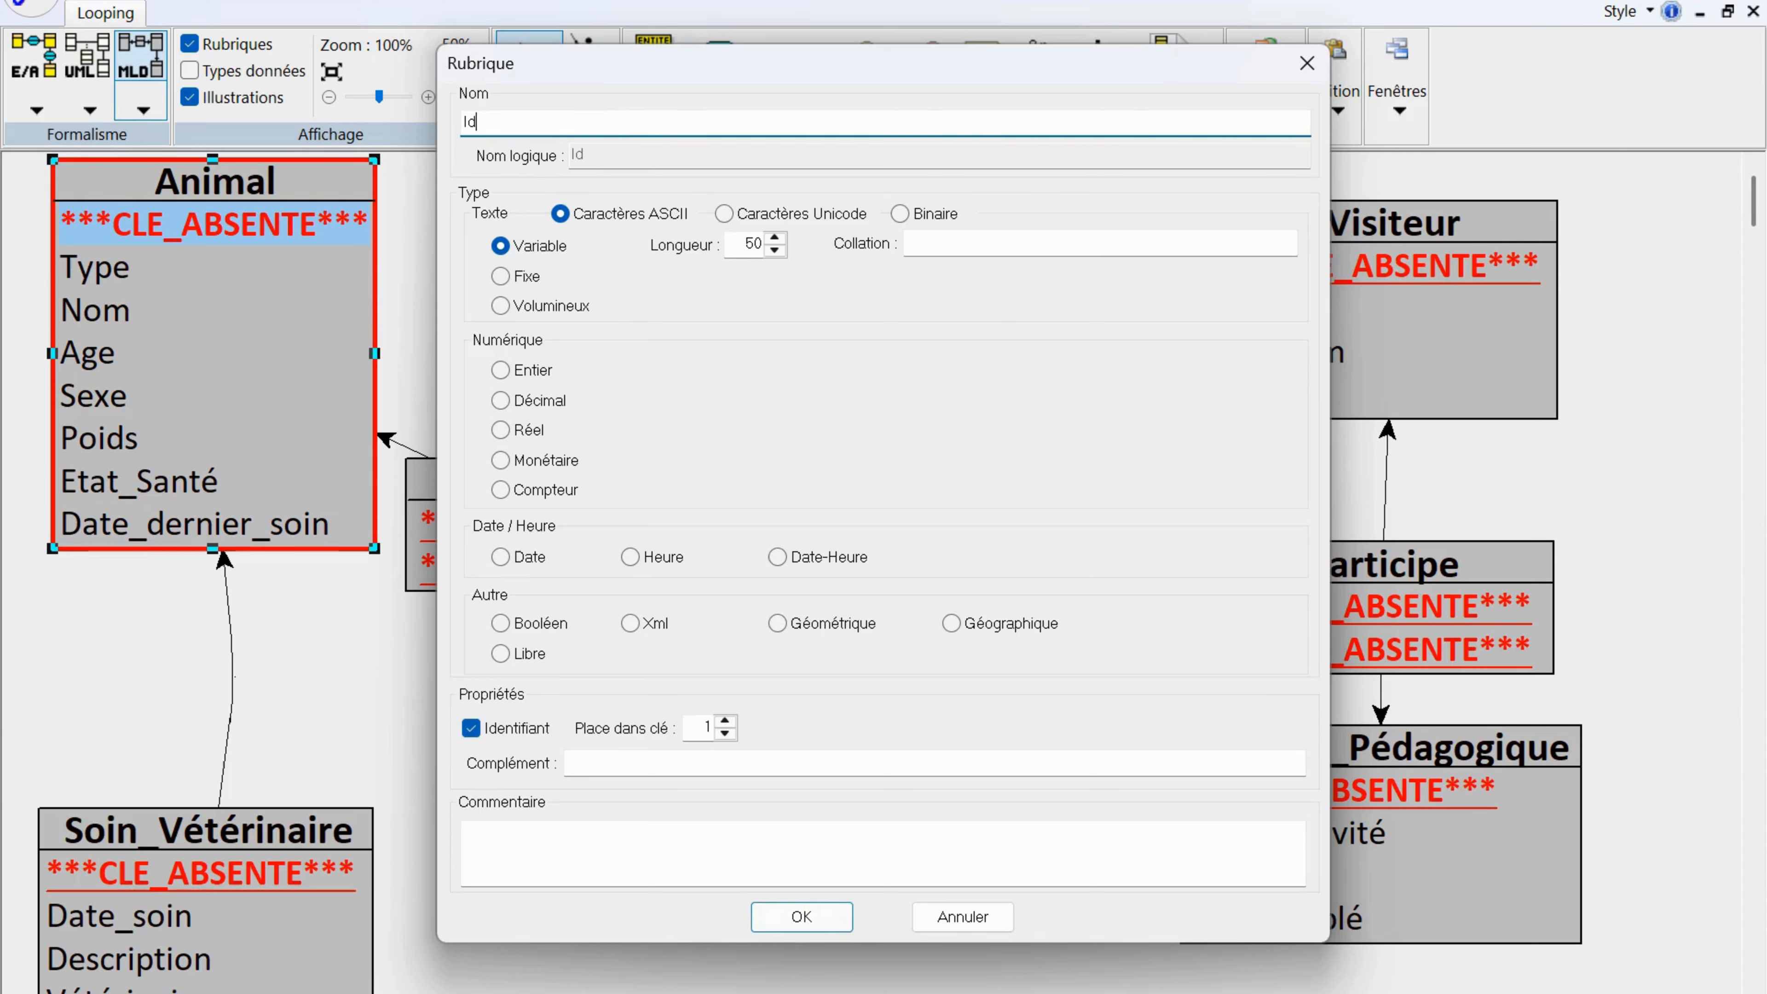
type("_Animal")
left_click(803, 921)
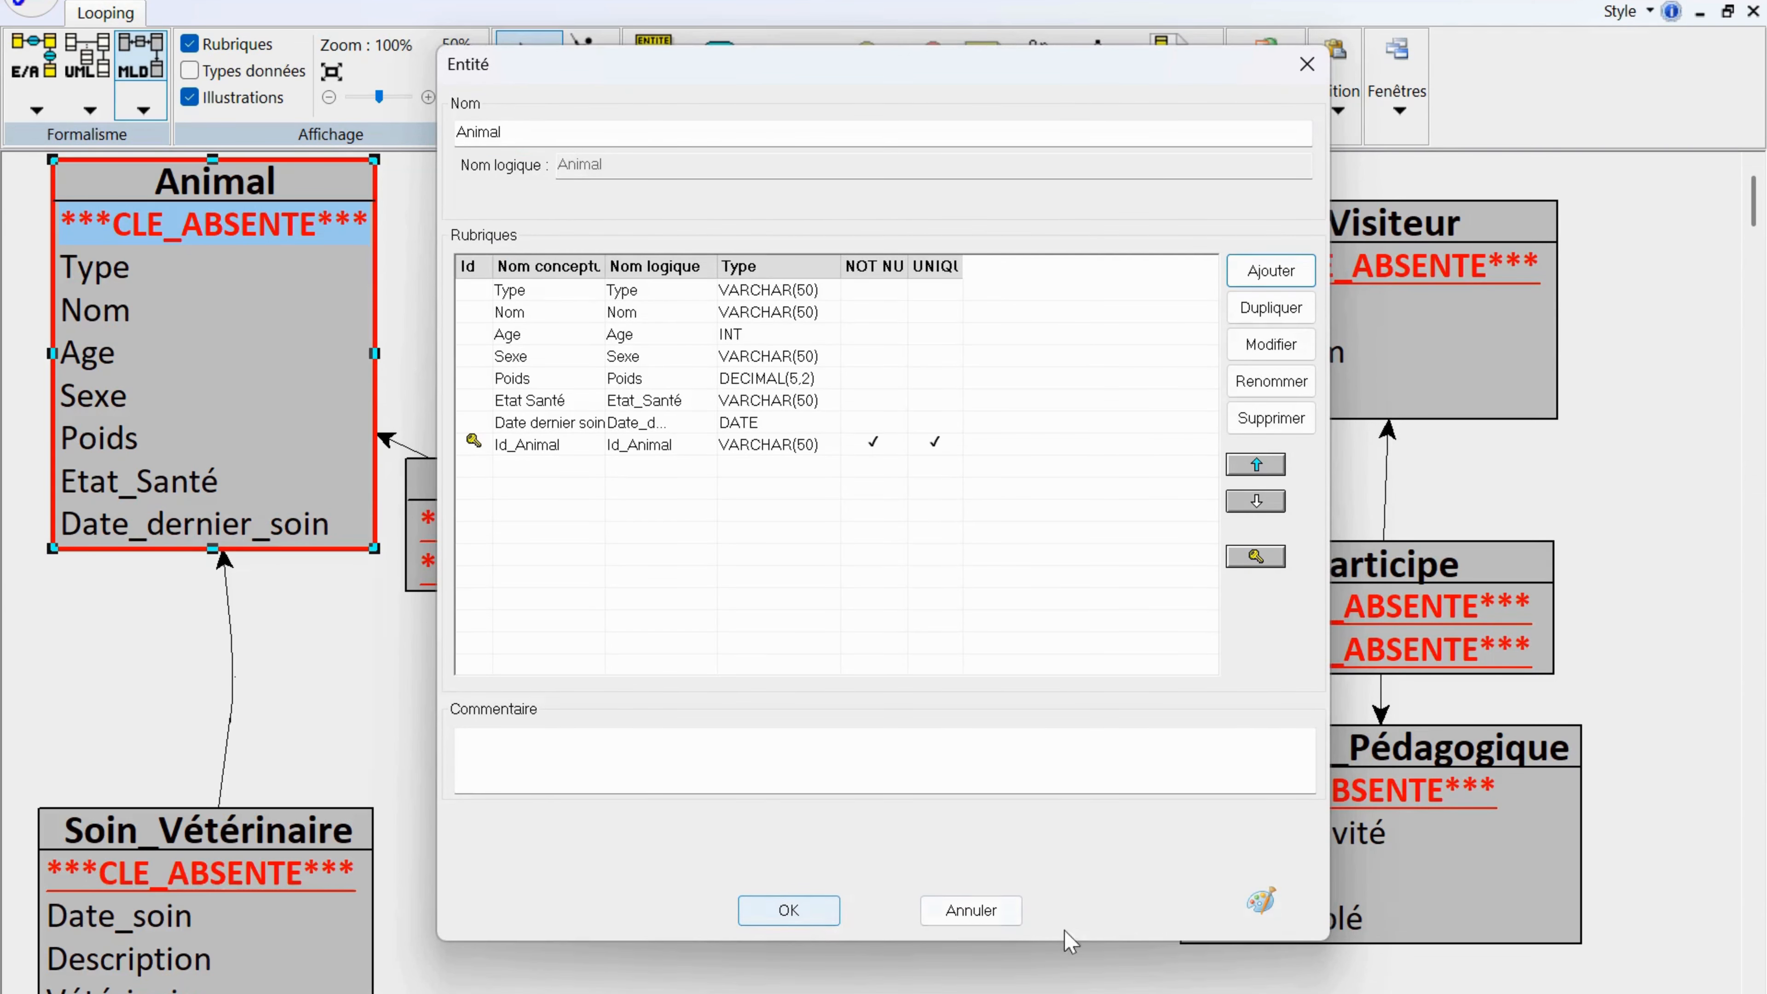
left_click(807, 917)
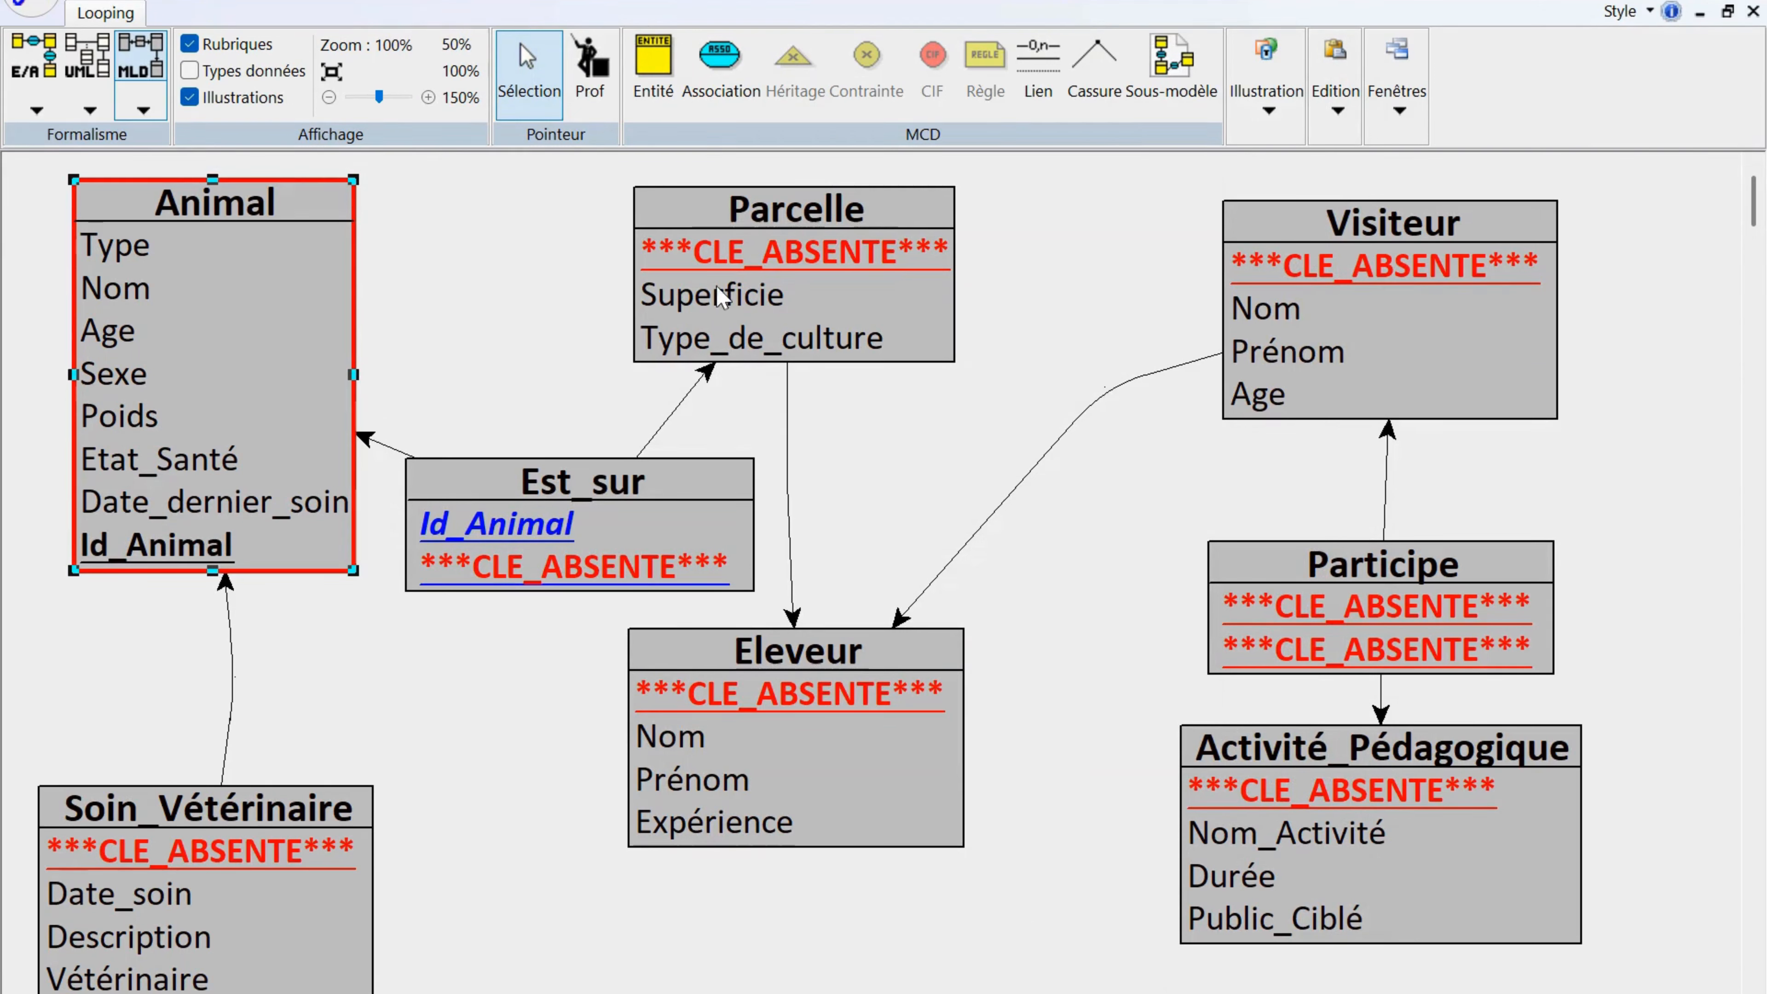
Step: Add an attribute named Id_Parcelle to the Parcelle entity and mark it as its identifier
double_click(803, 264)
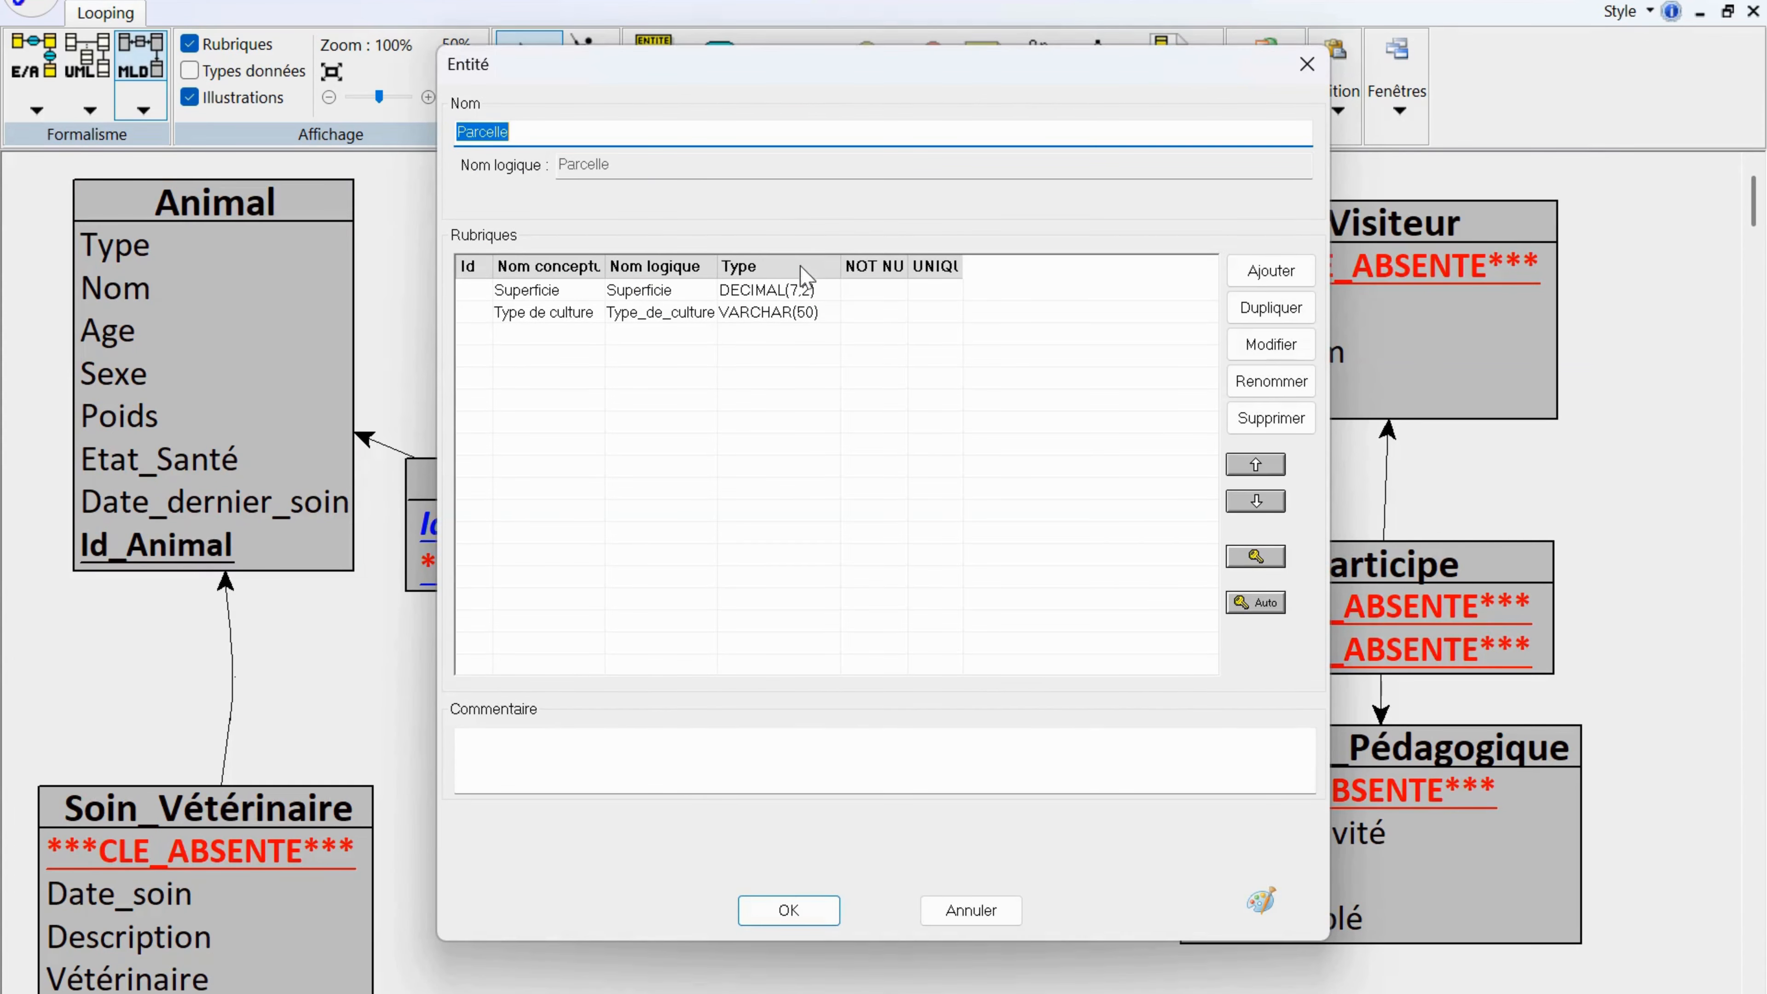
left_click(1281, 279)
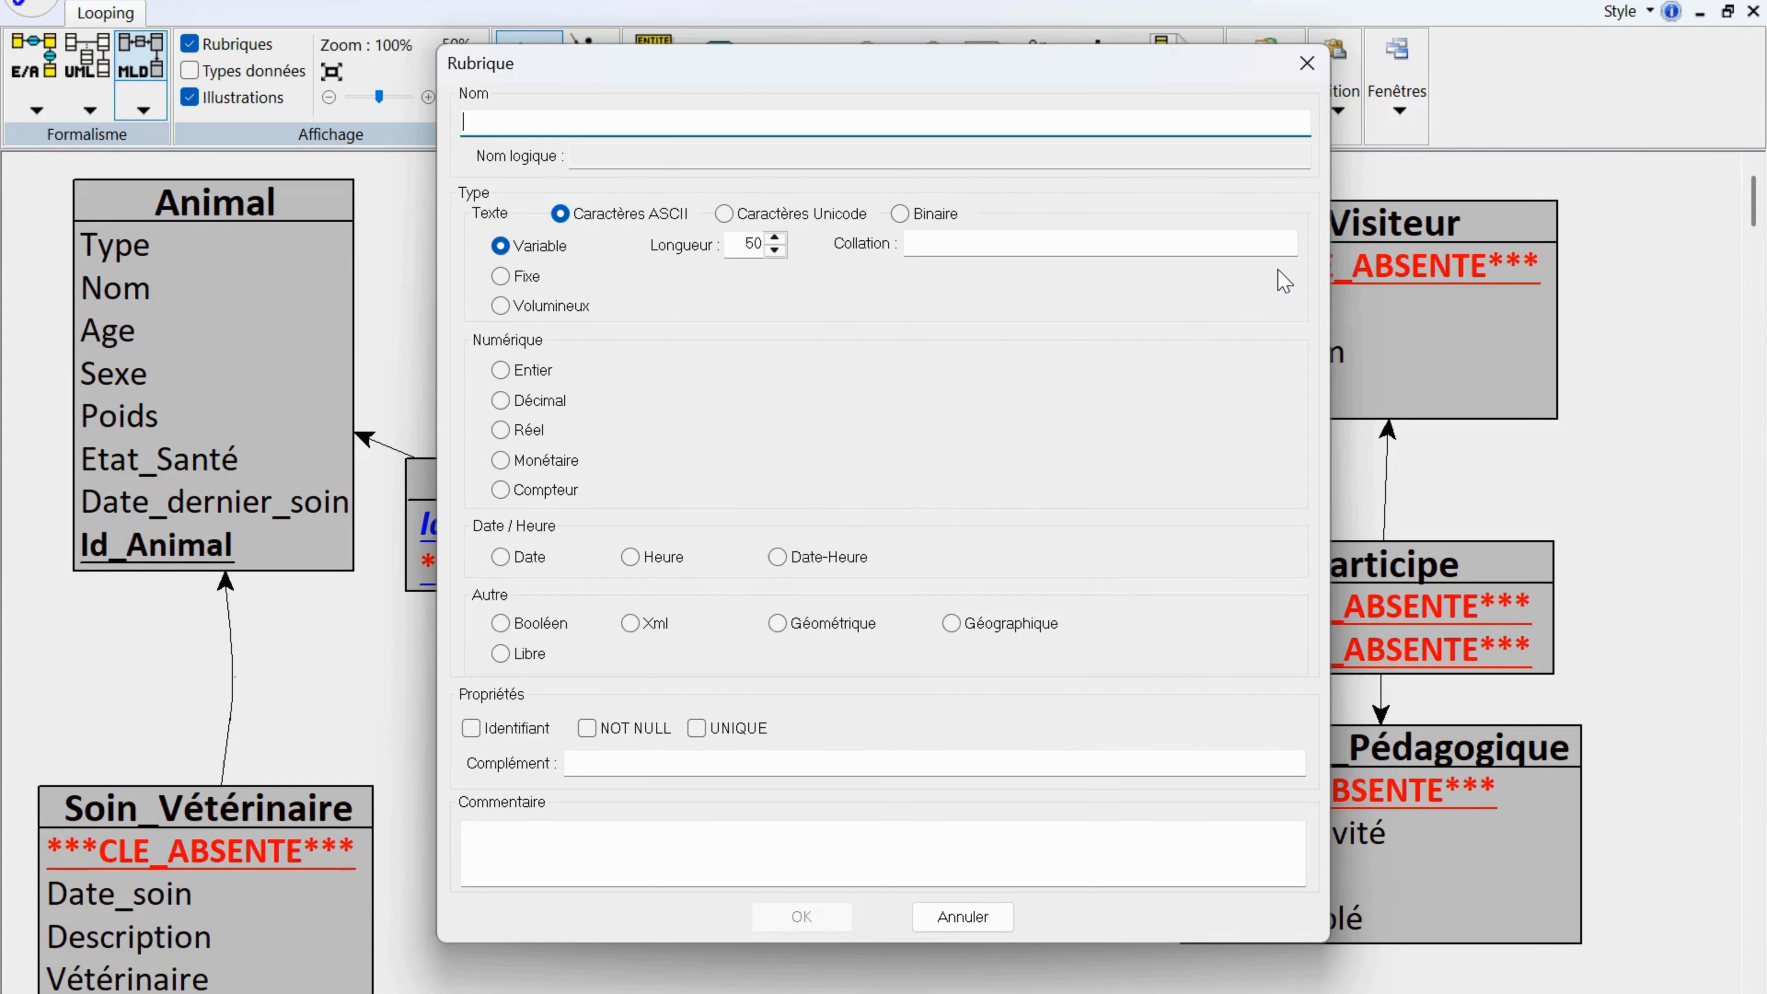
type("Id_Parcelle")
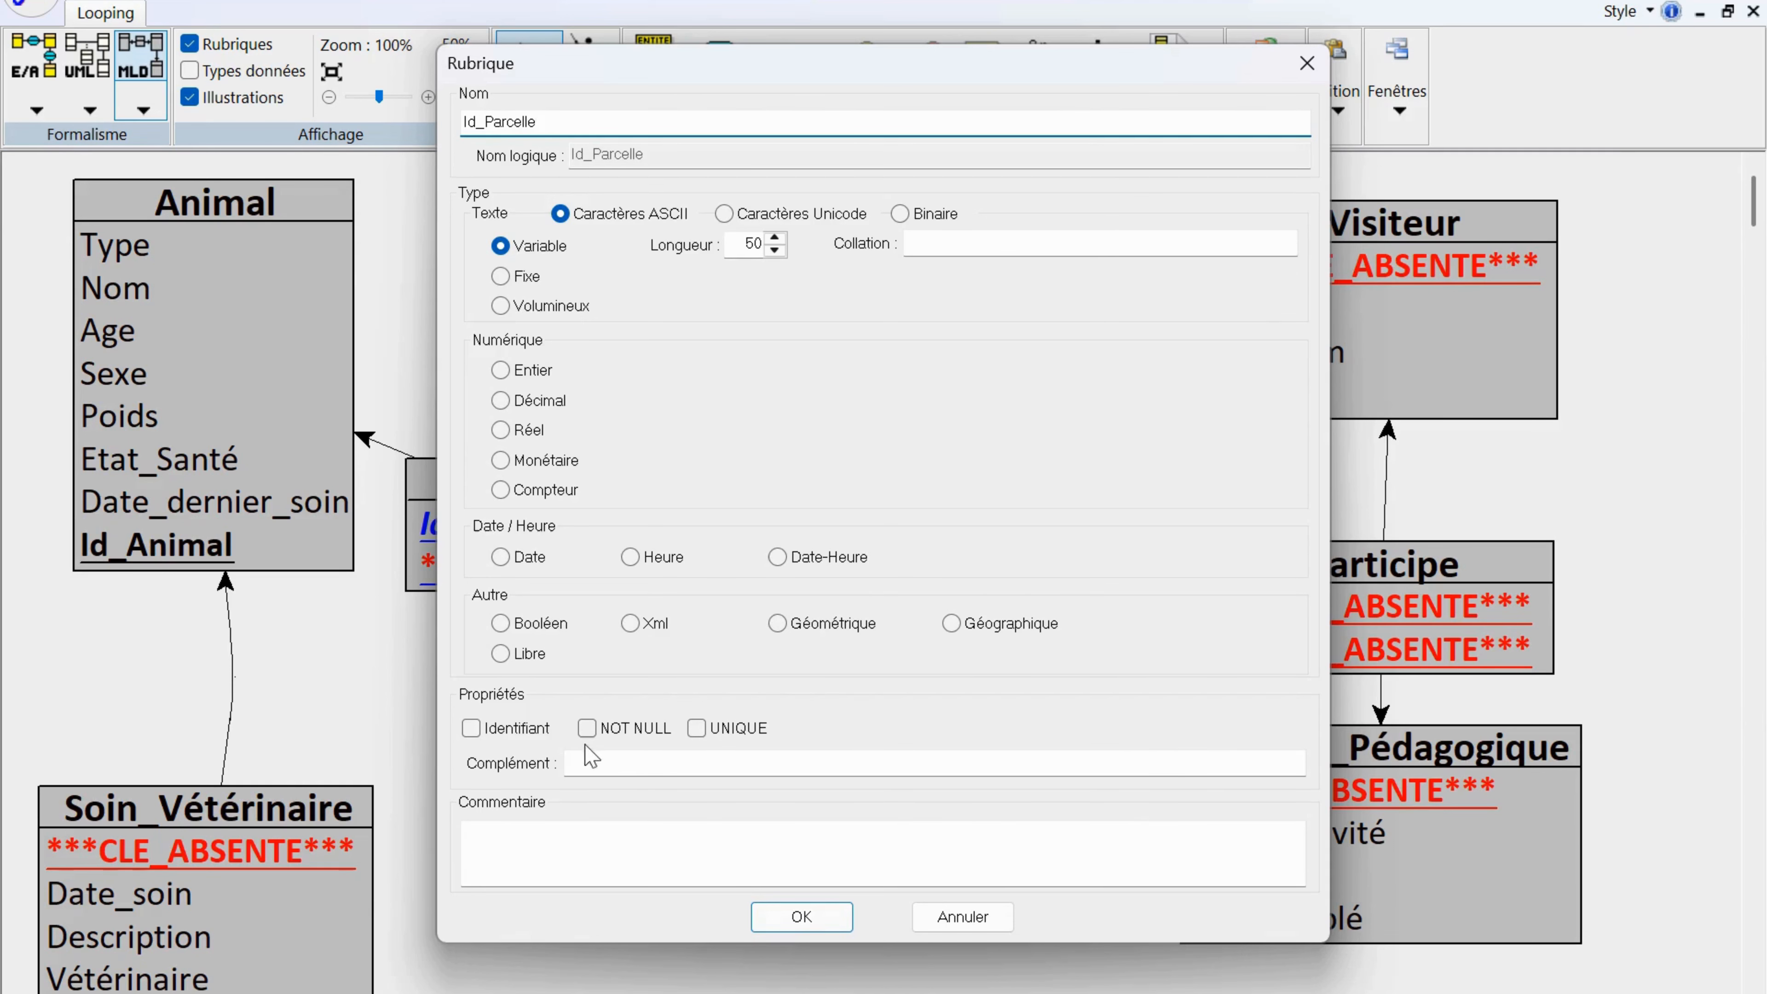
left_click(513, 728)
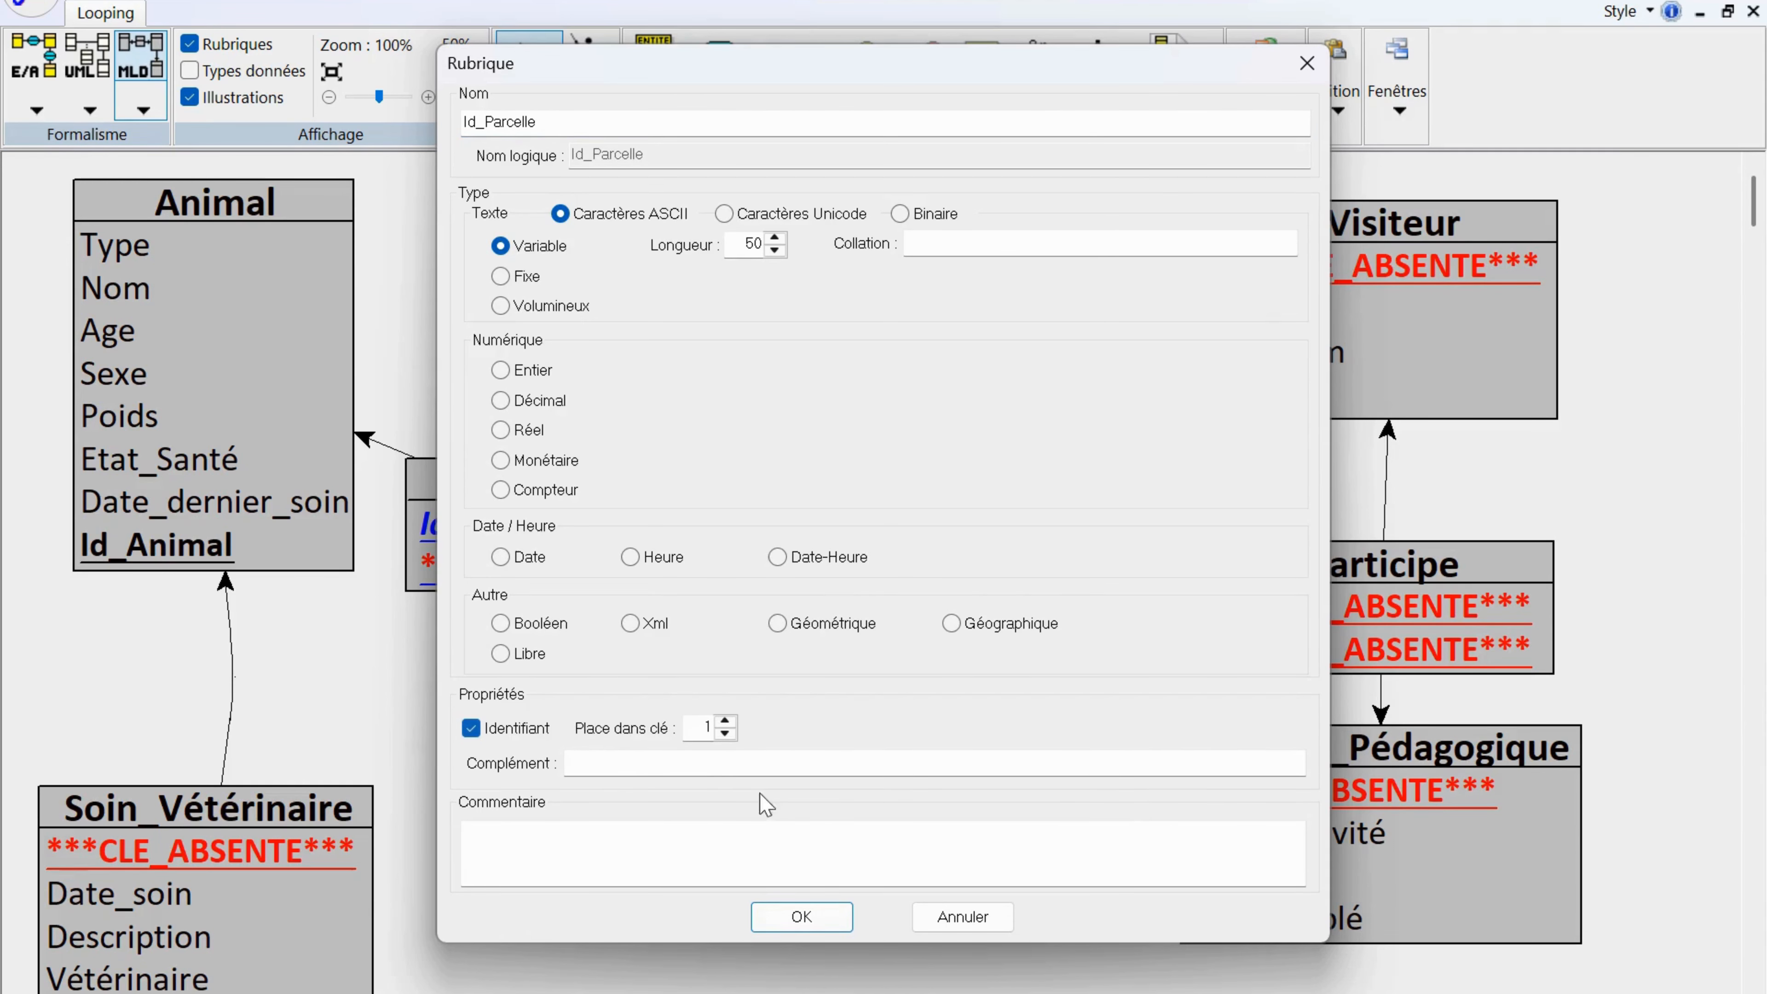
left_click(824, 925)
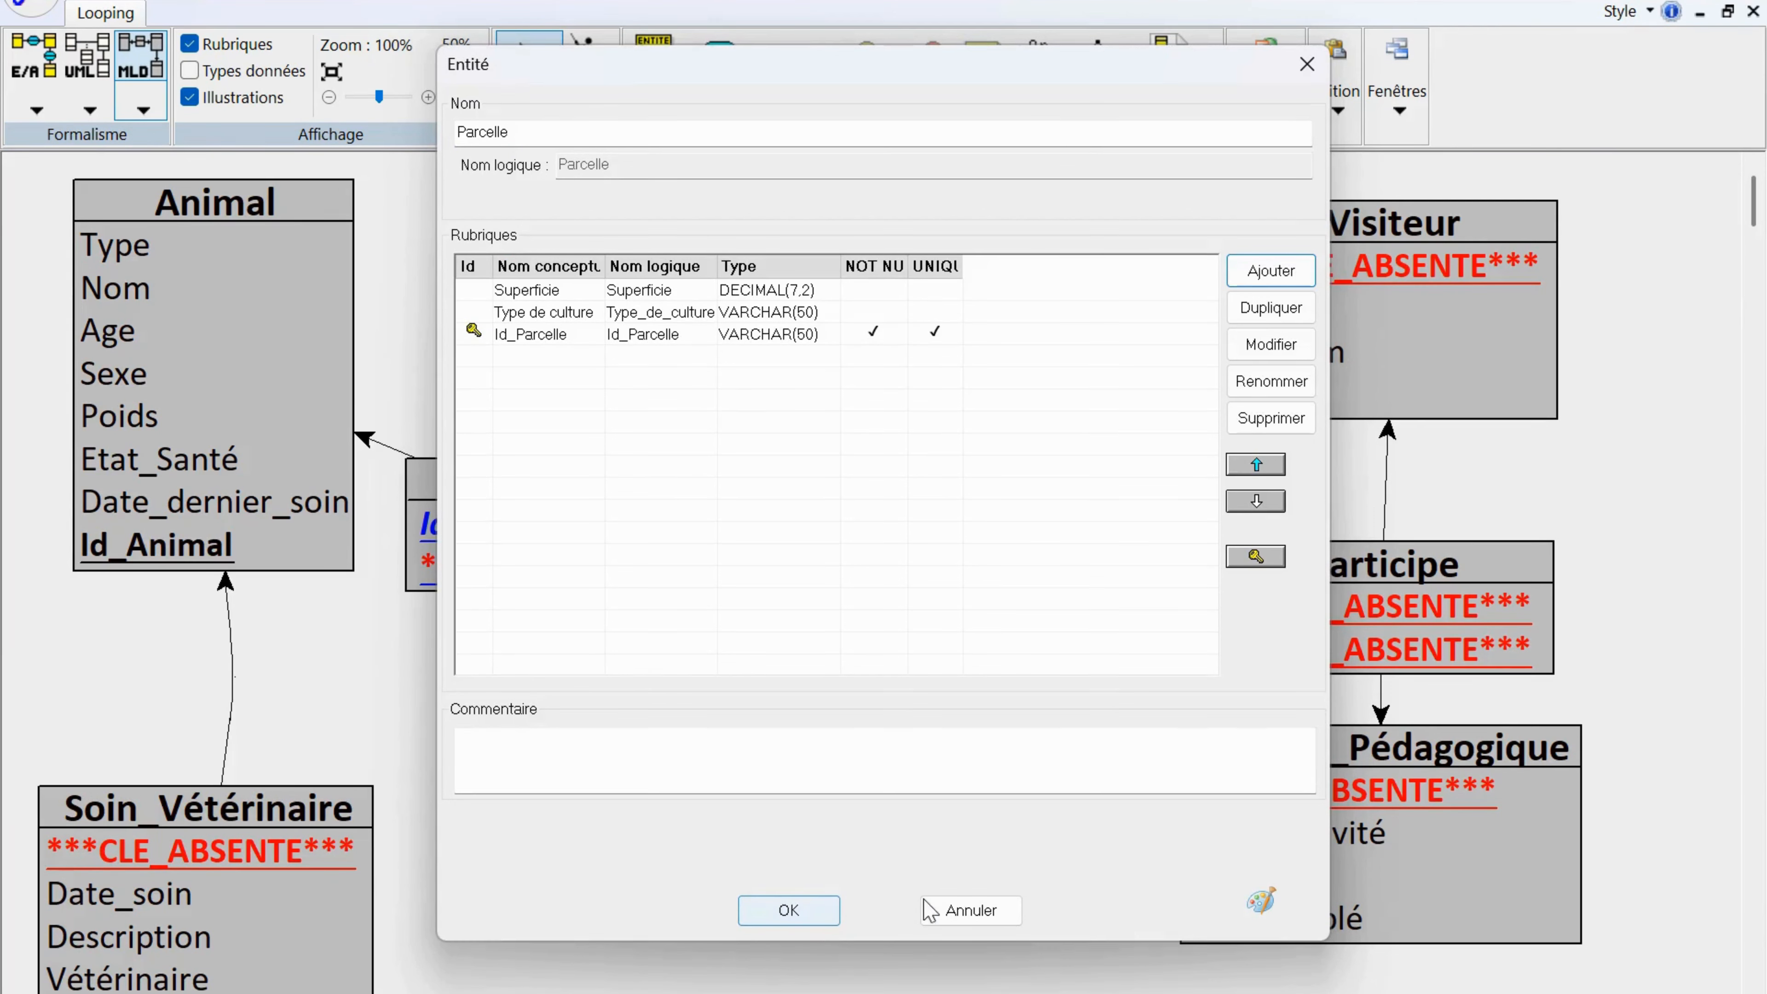
left_click(814, 909)
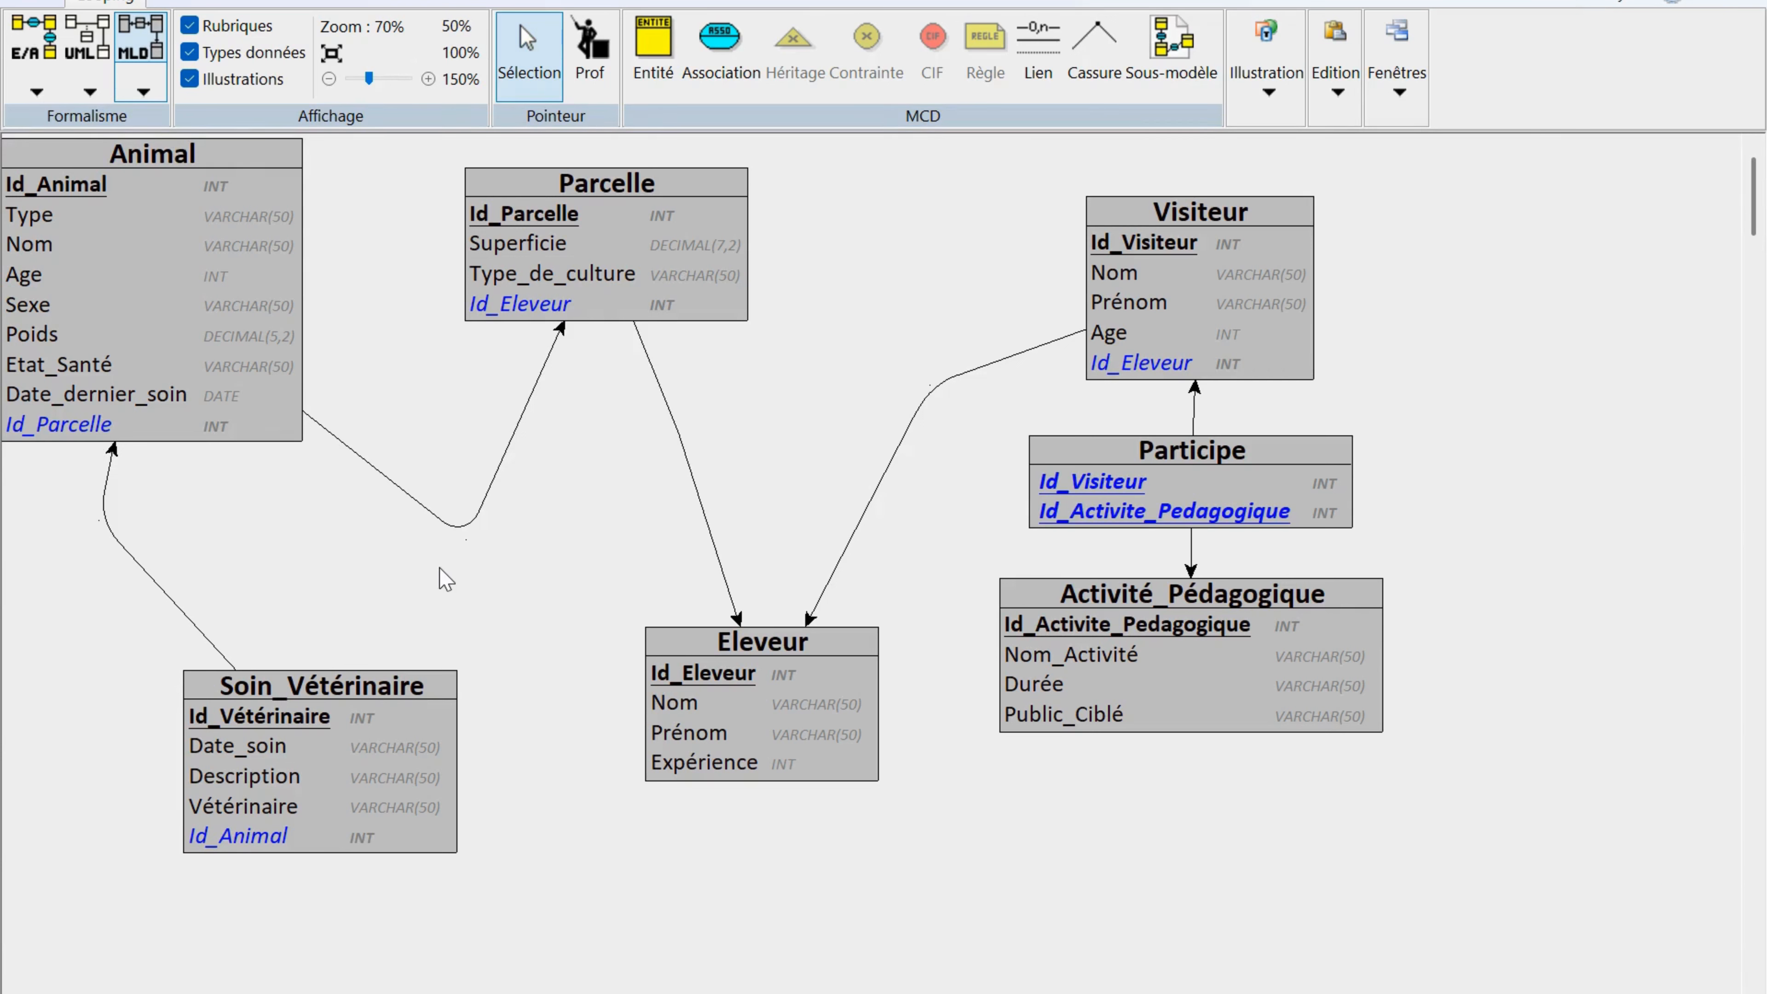
Step: Move Id_Animal two places down in the Animal entity's attribute order and return it to first place
left_click(84, 193)
double_click(83, 204)
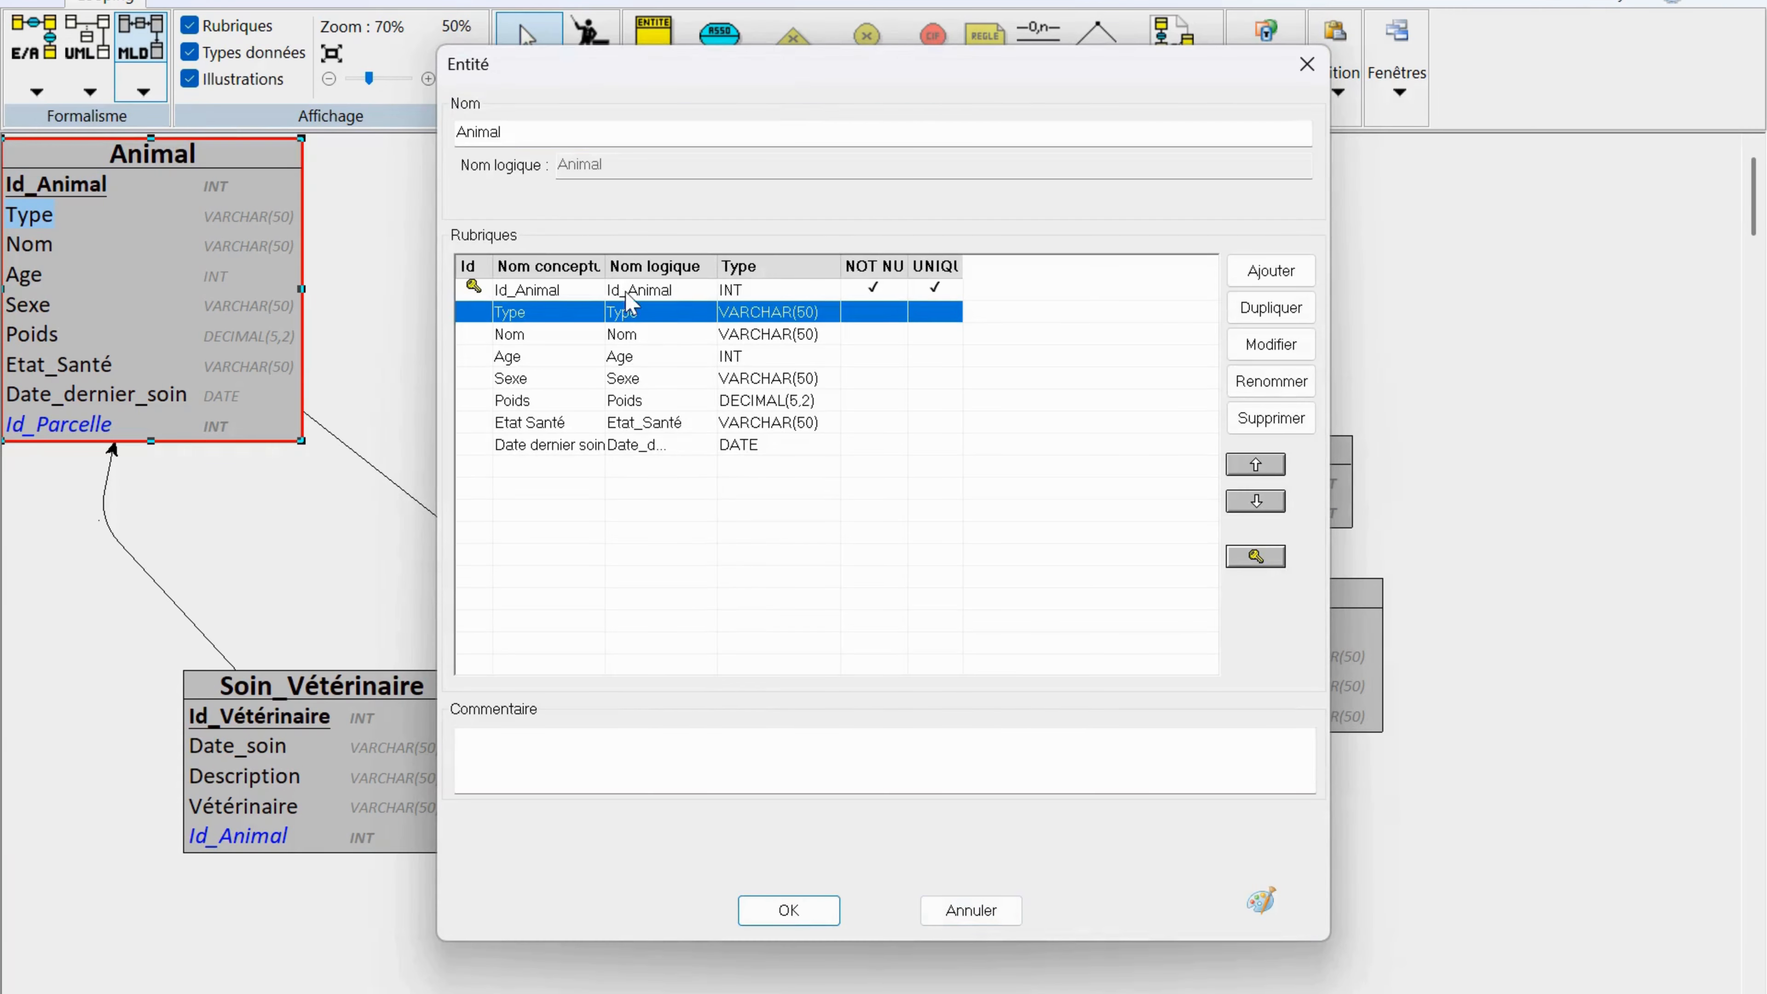
left_click(710, 291)
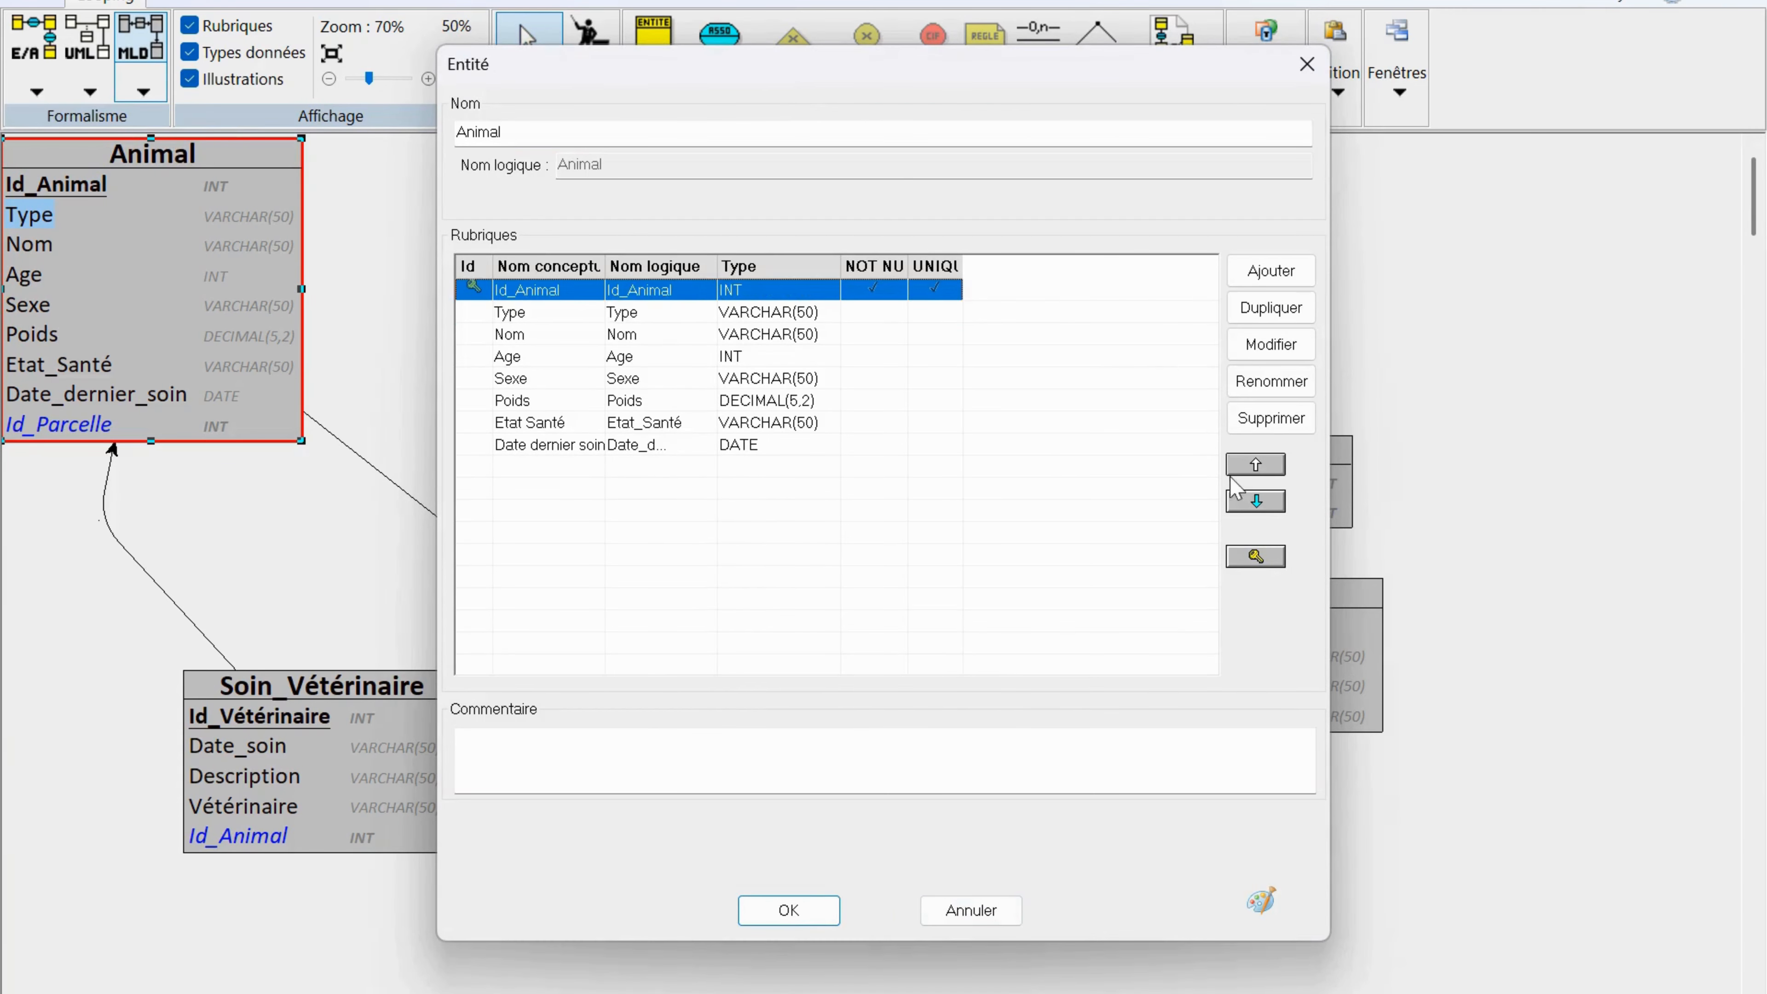
left_click(1256, 504)
left_click(1257, 505)
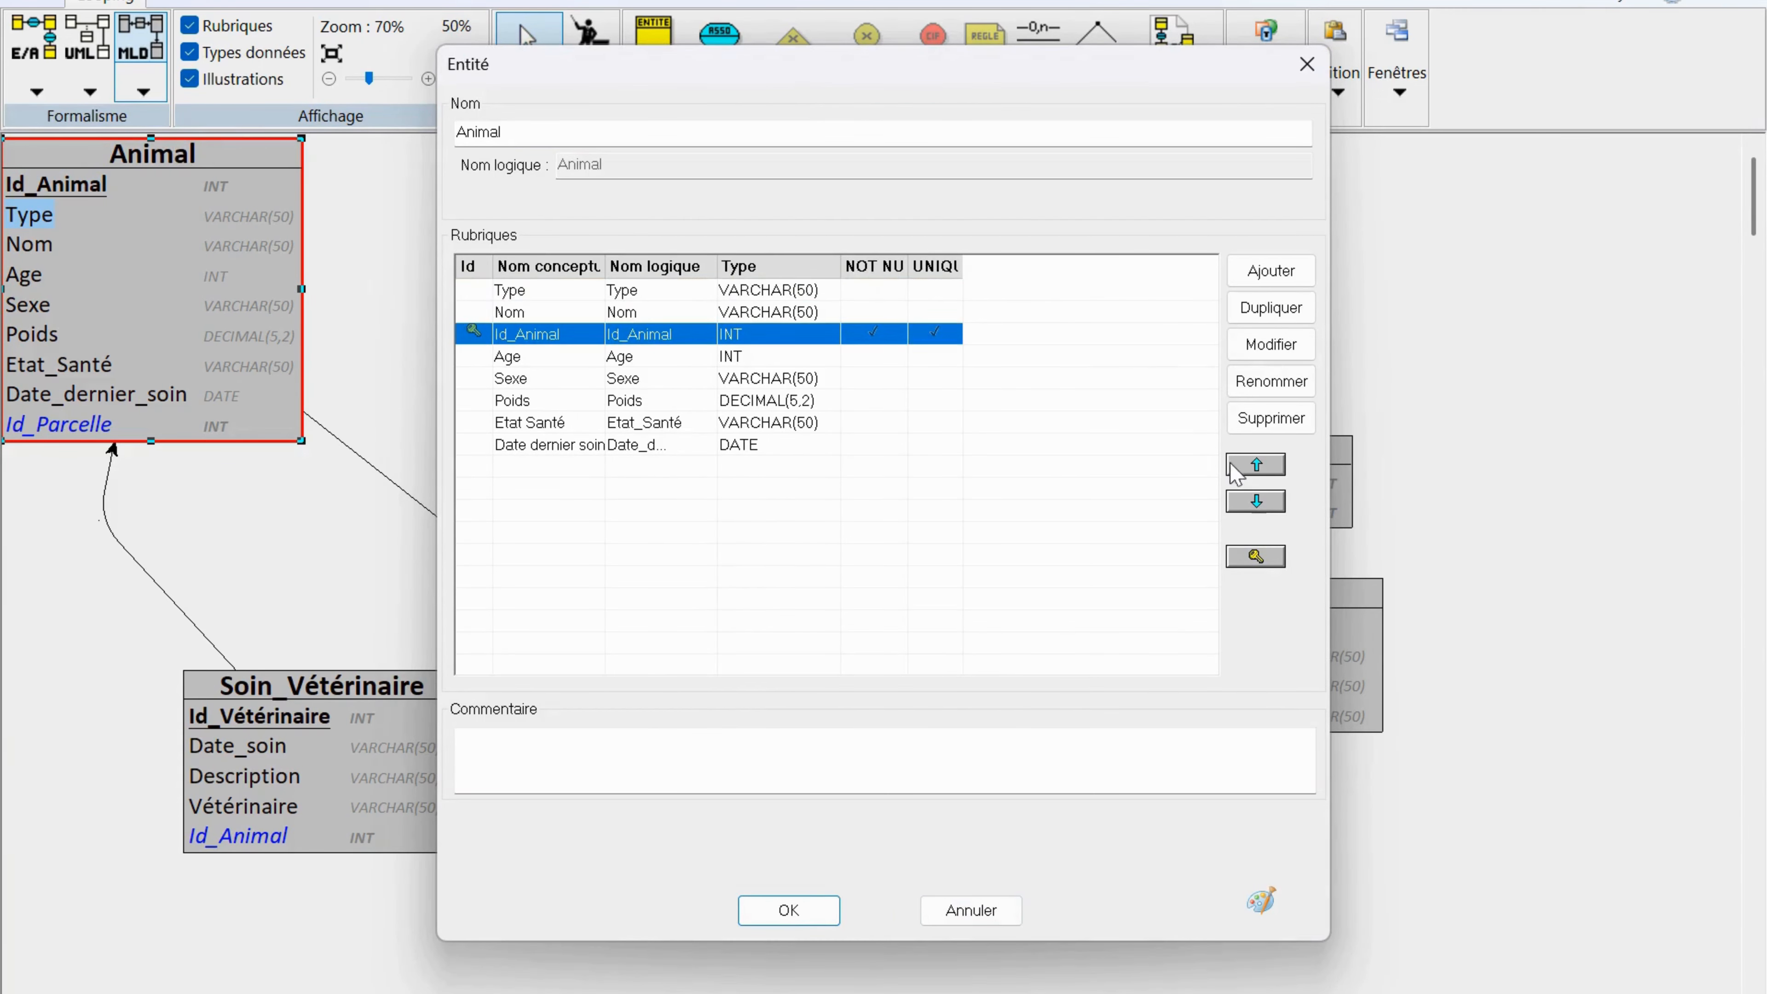
left_click(1255, 464)
left_click(1255, 465)
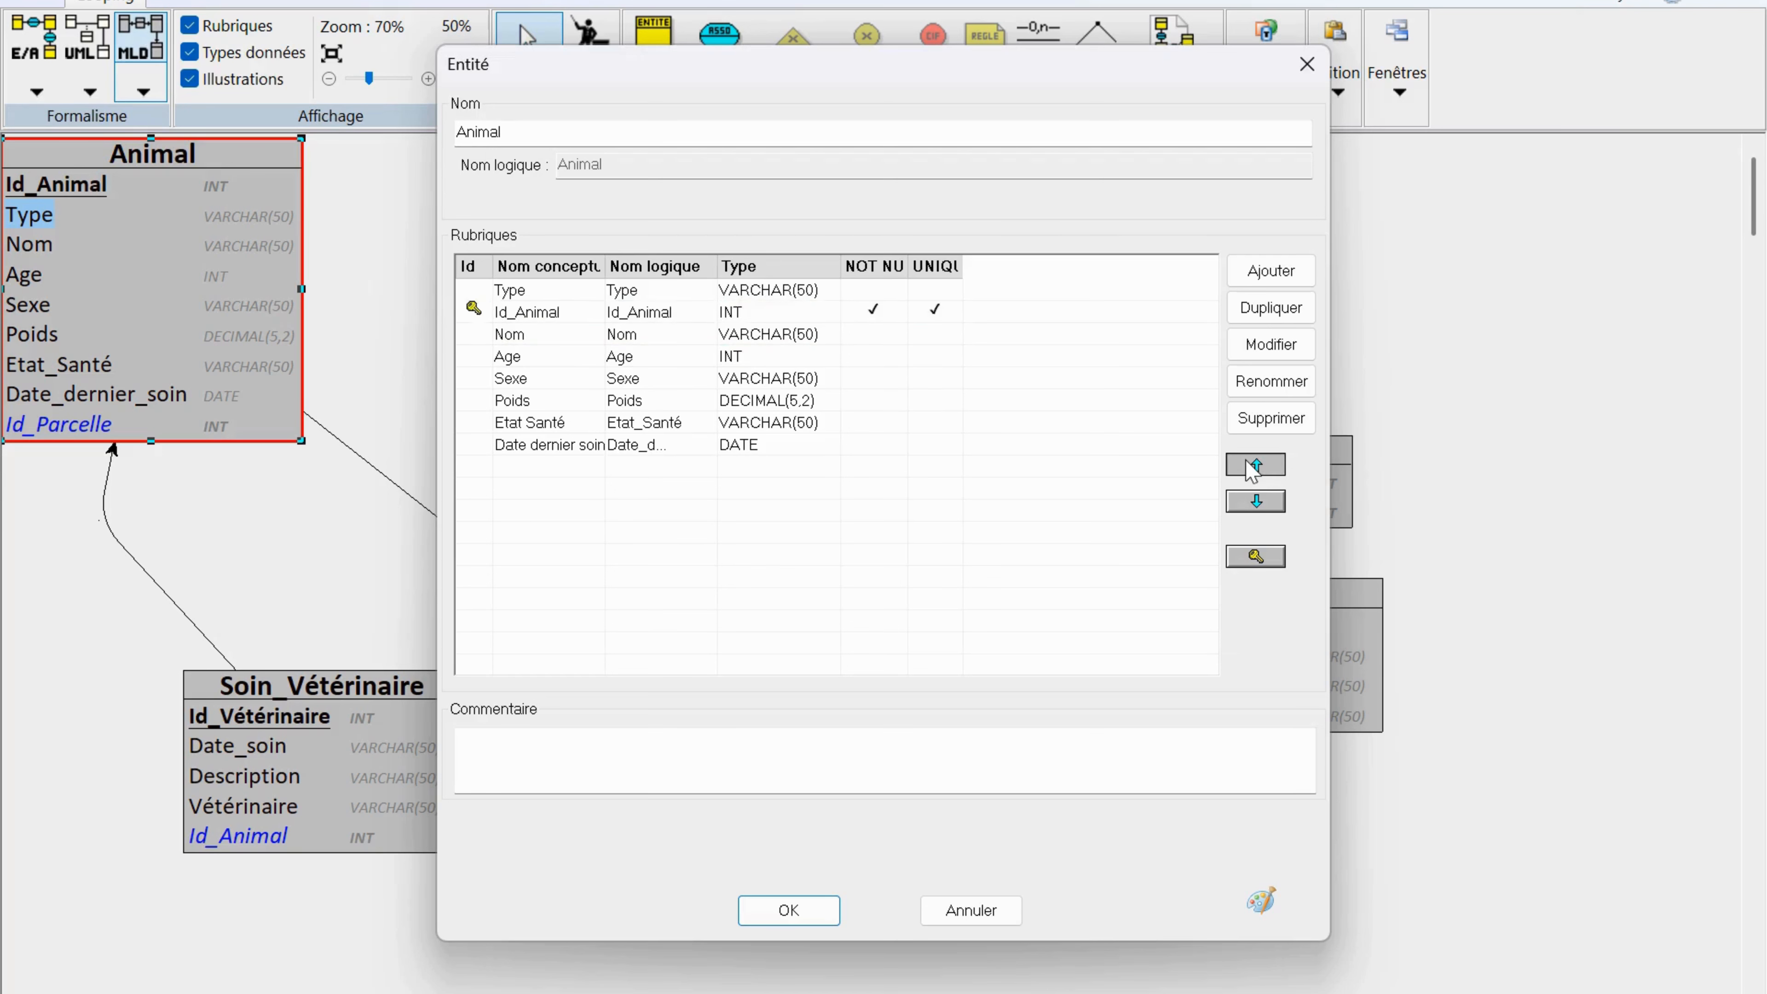
left_click(789, 910)
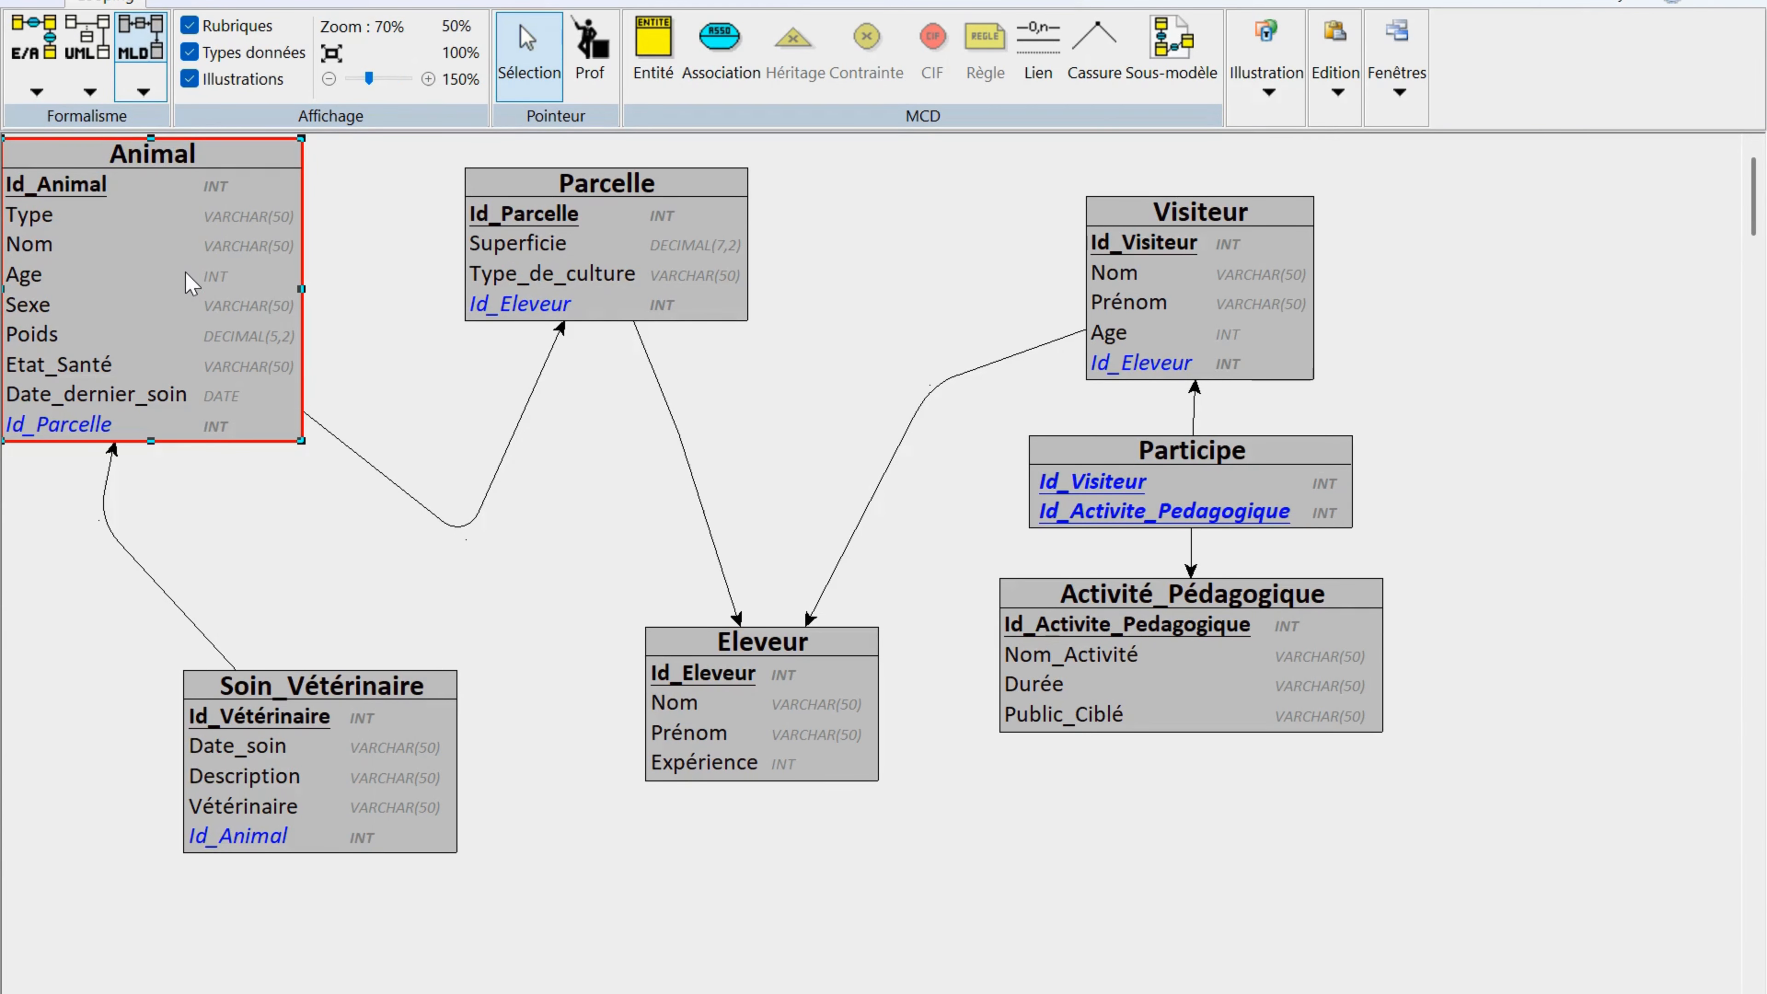
Step: Open the Animal entity's properties and widen the logical name column to read the full attribute names
double_click(243, 155)
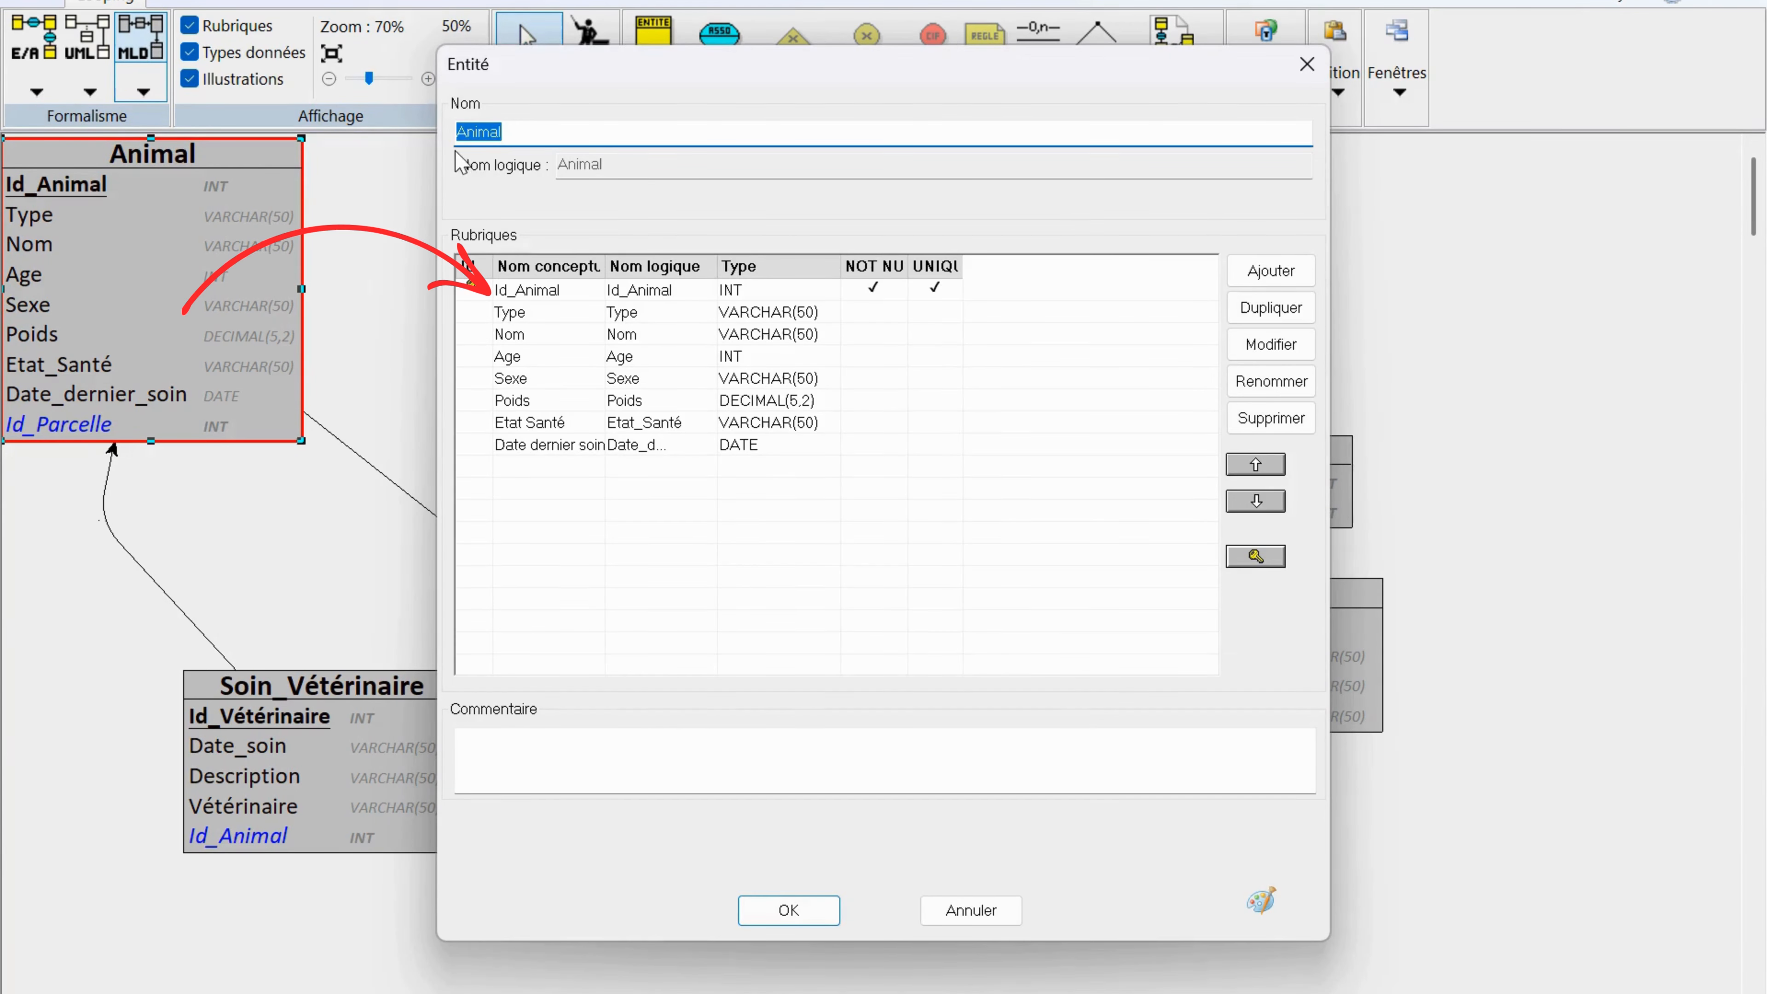
left_click(555, 297)
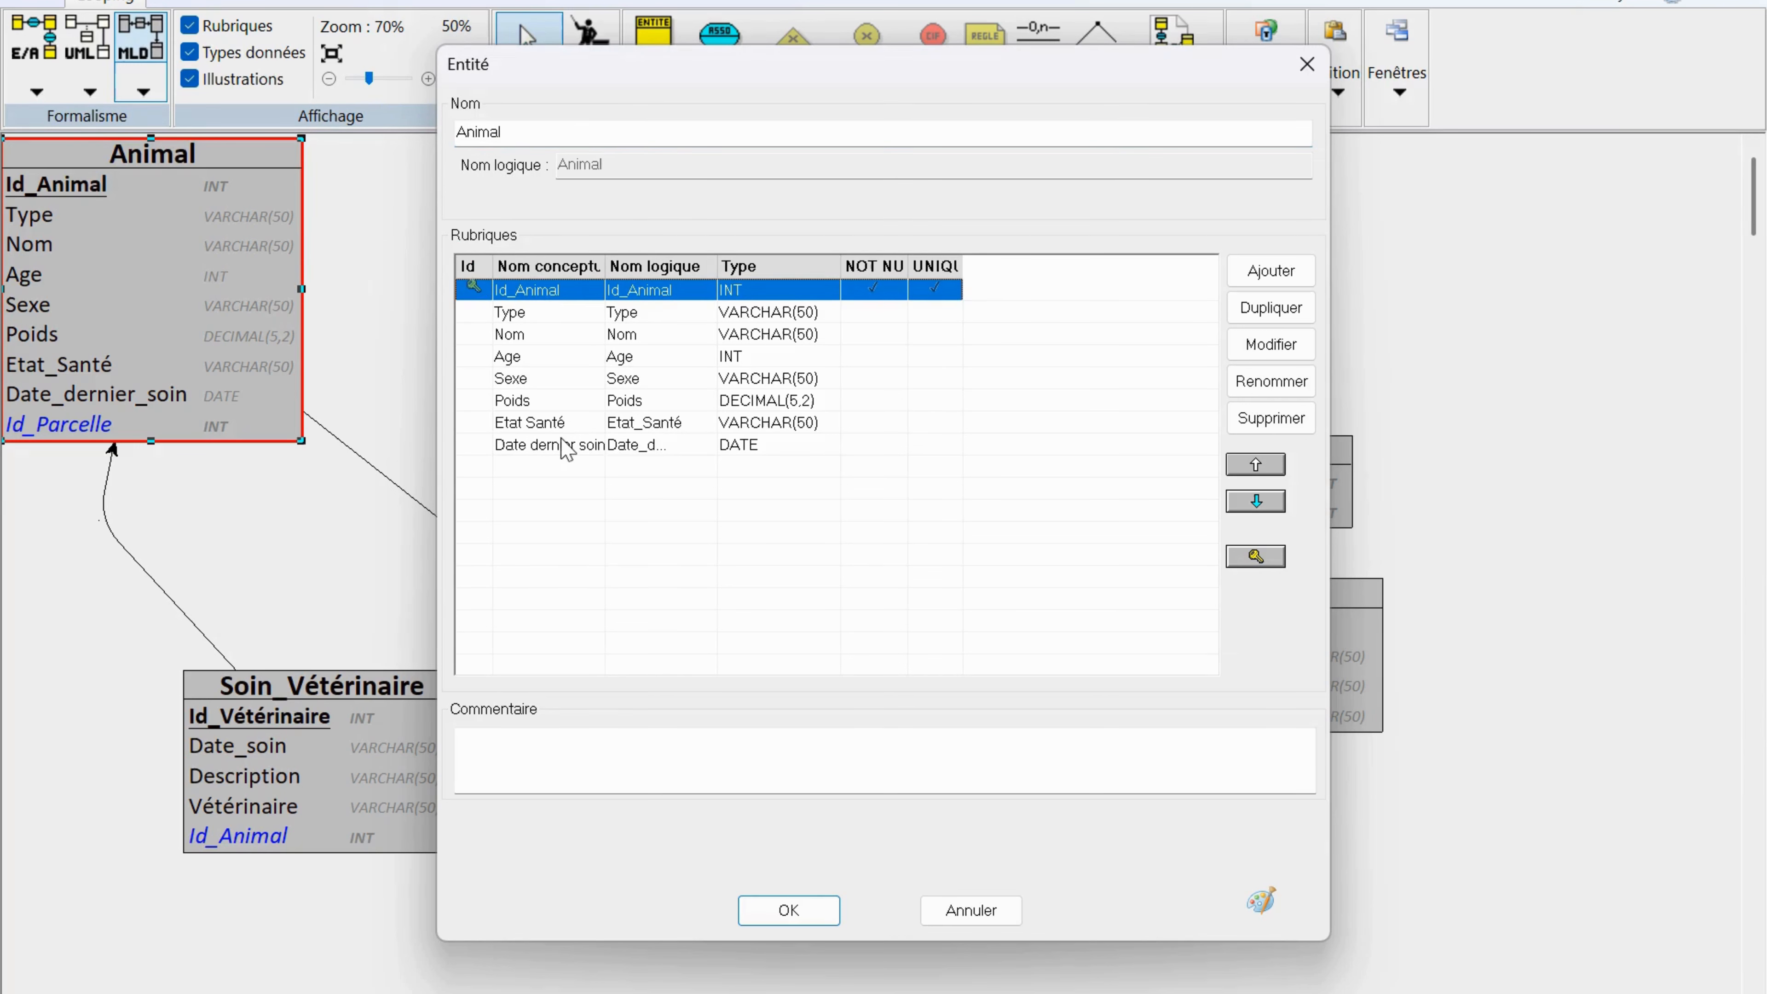
left_click_drag(716, 266, 897, 299)
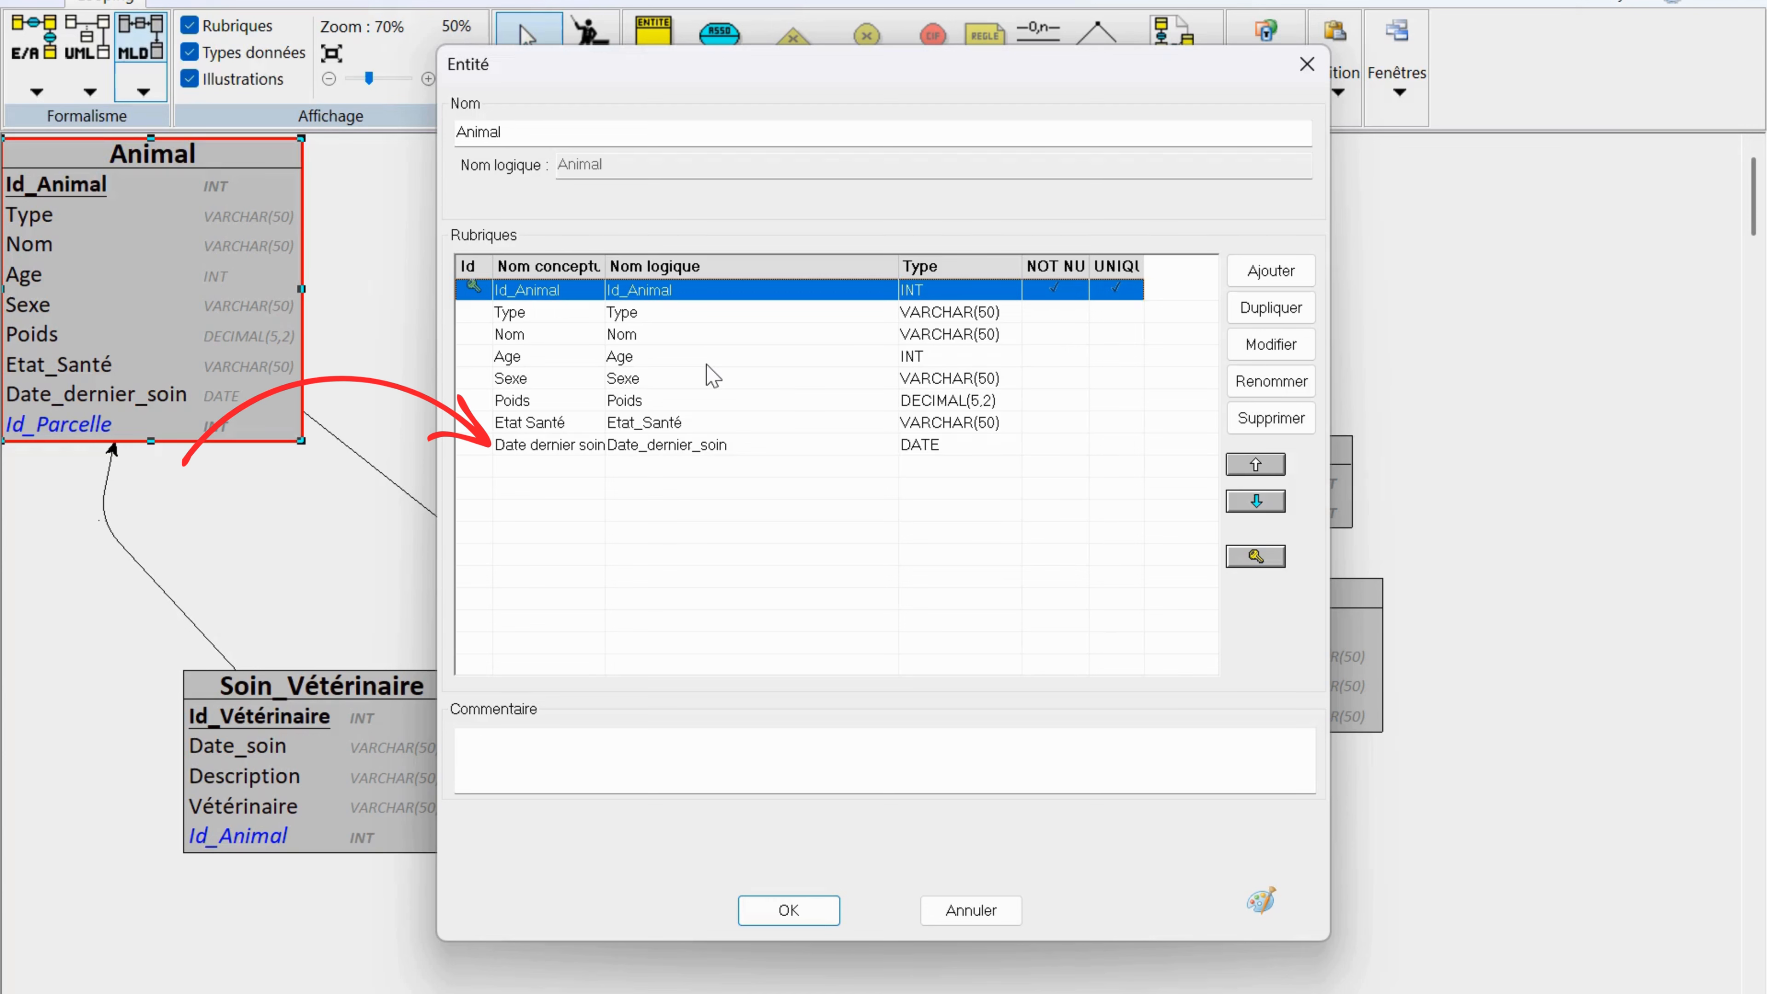
Step: Try renaming the Date dernier soin attribute as DateDernierSoin, without spaces, and discard the edit
double_click(654, 445)
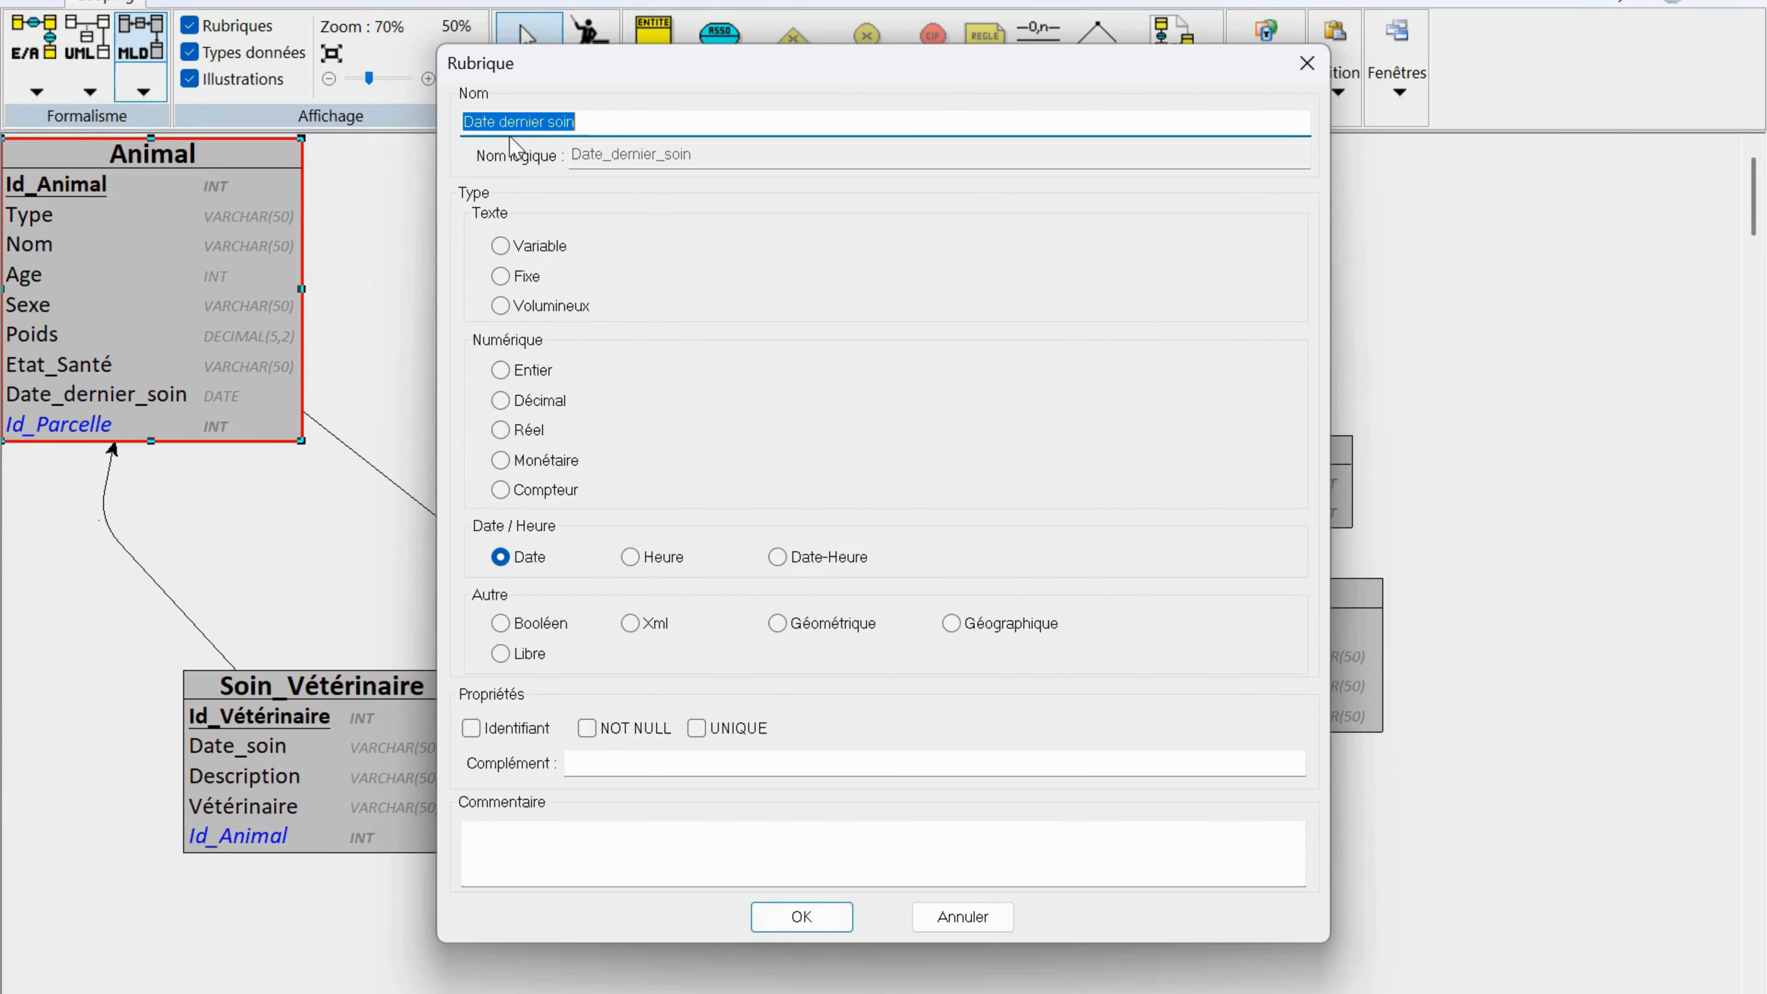
left_click(507, 122)
key("BackSpace")
key("BackSpace")
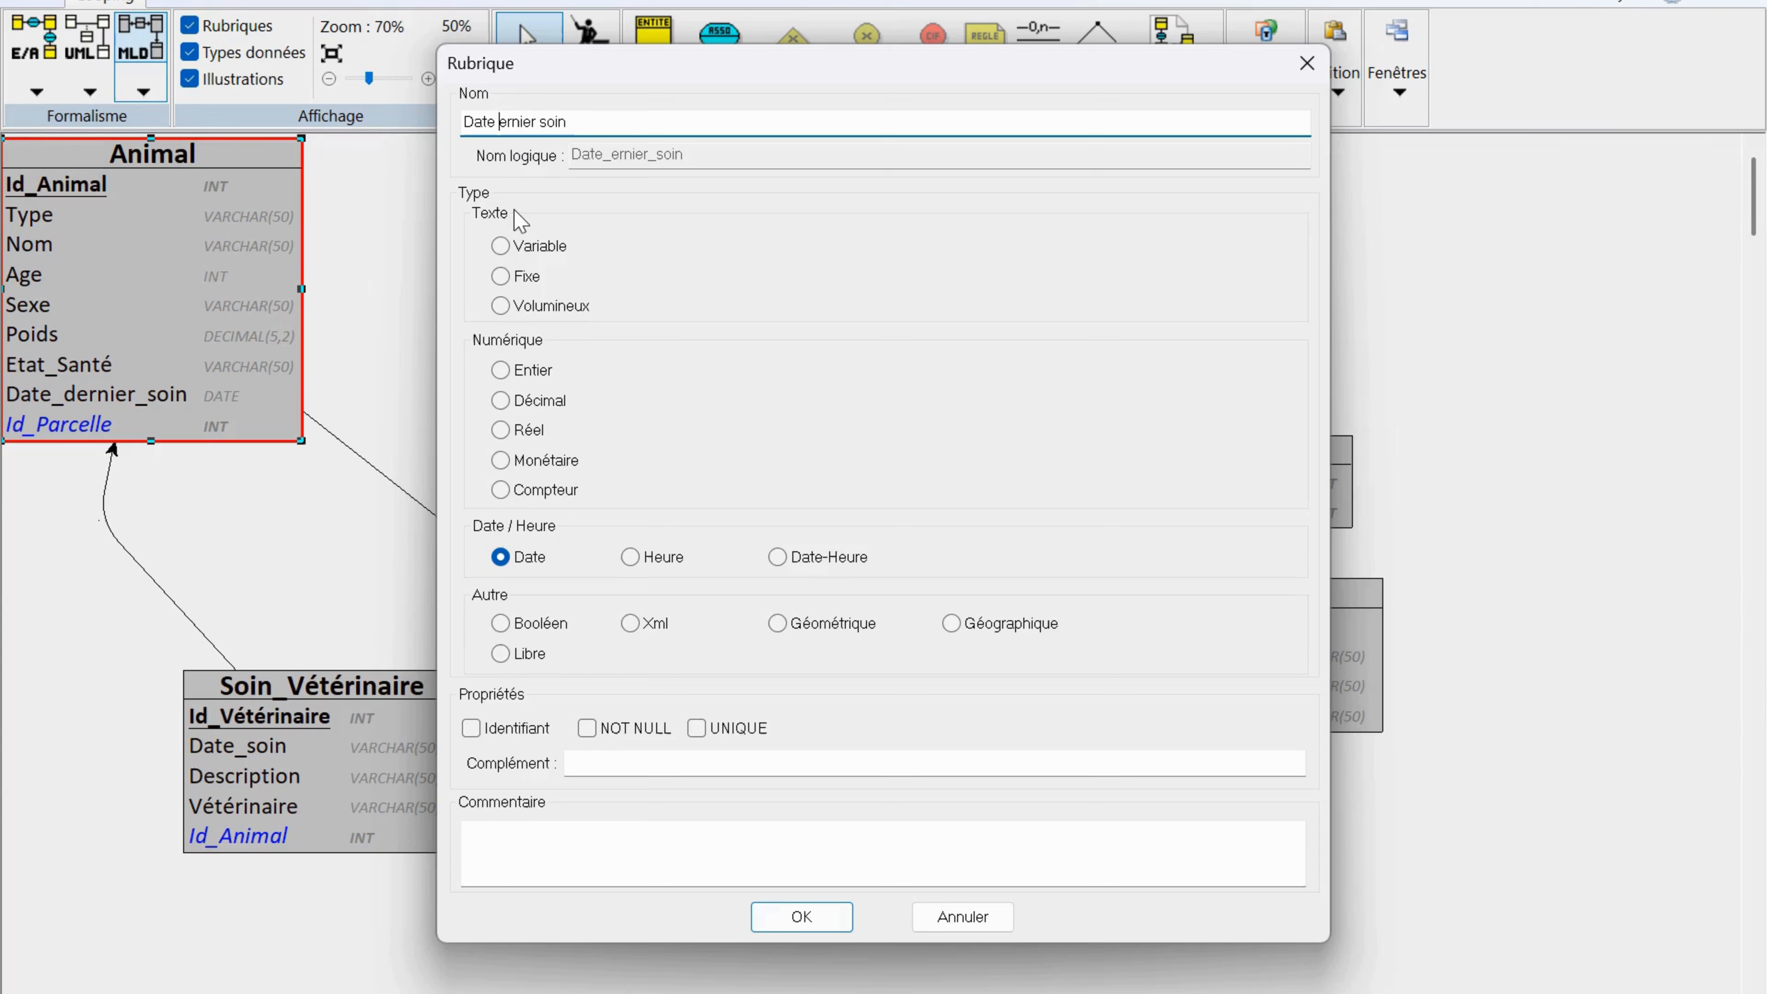
type("D")
key("Right")
key("Right")
key("Right")
key("Right")
key("Right")
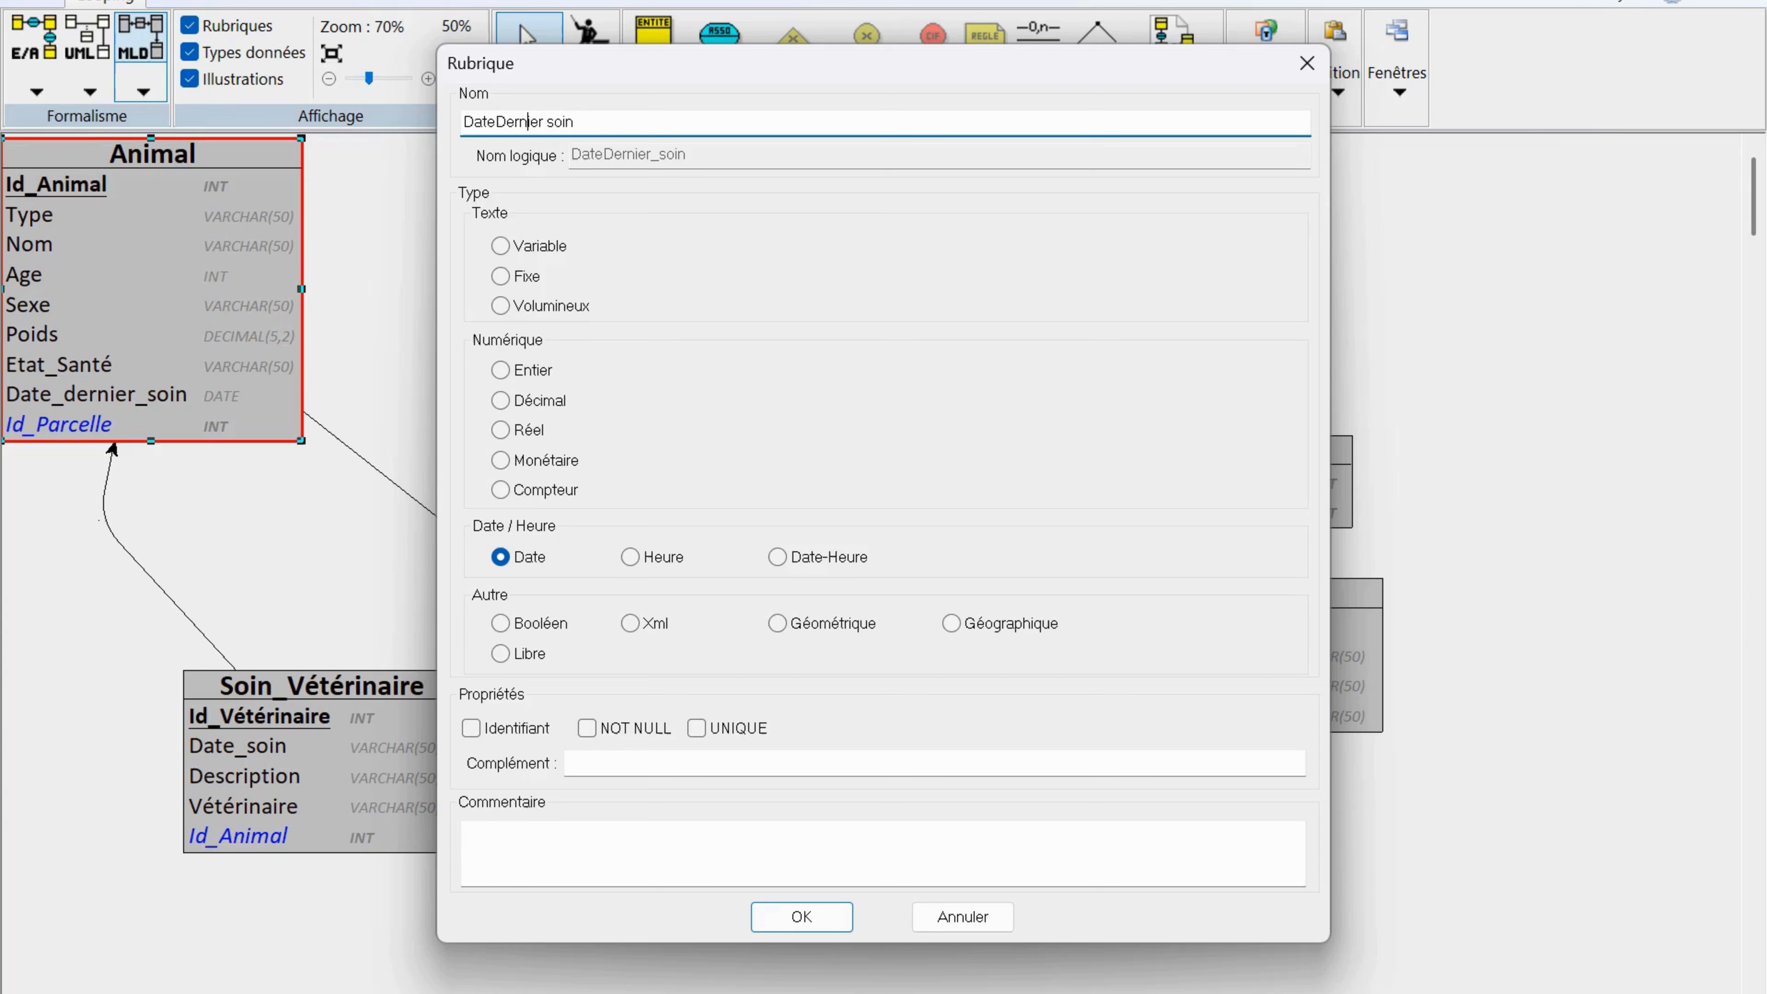
key("BackSpace")
key("BackSpace")
type("S")
left_click(971, 920)
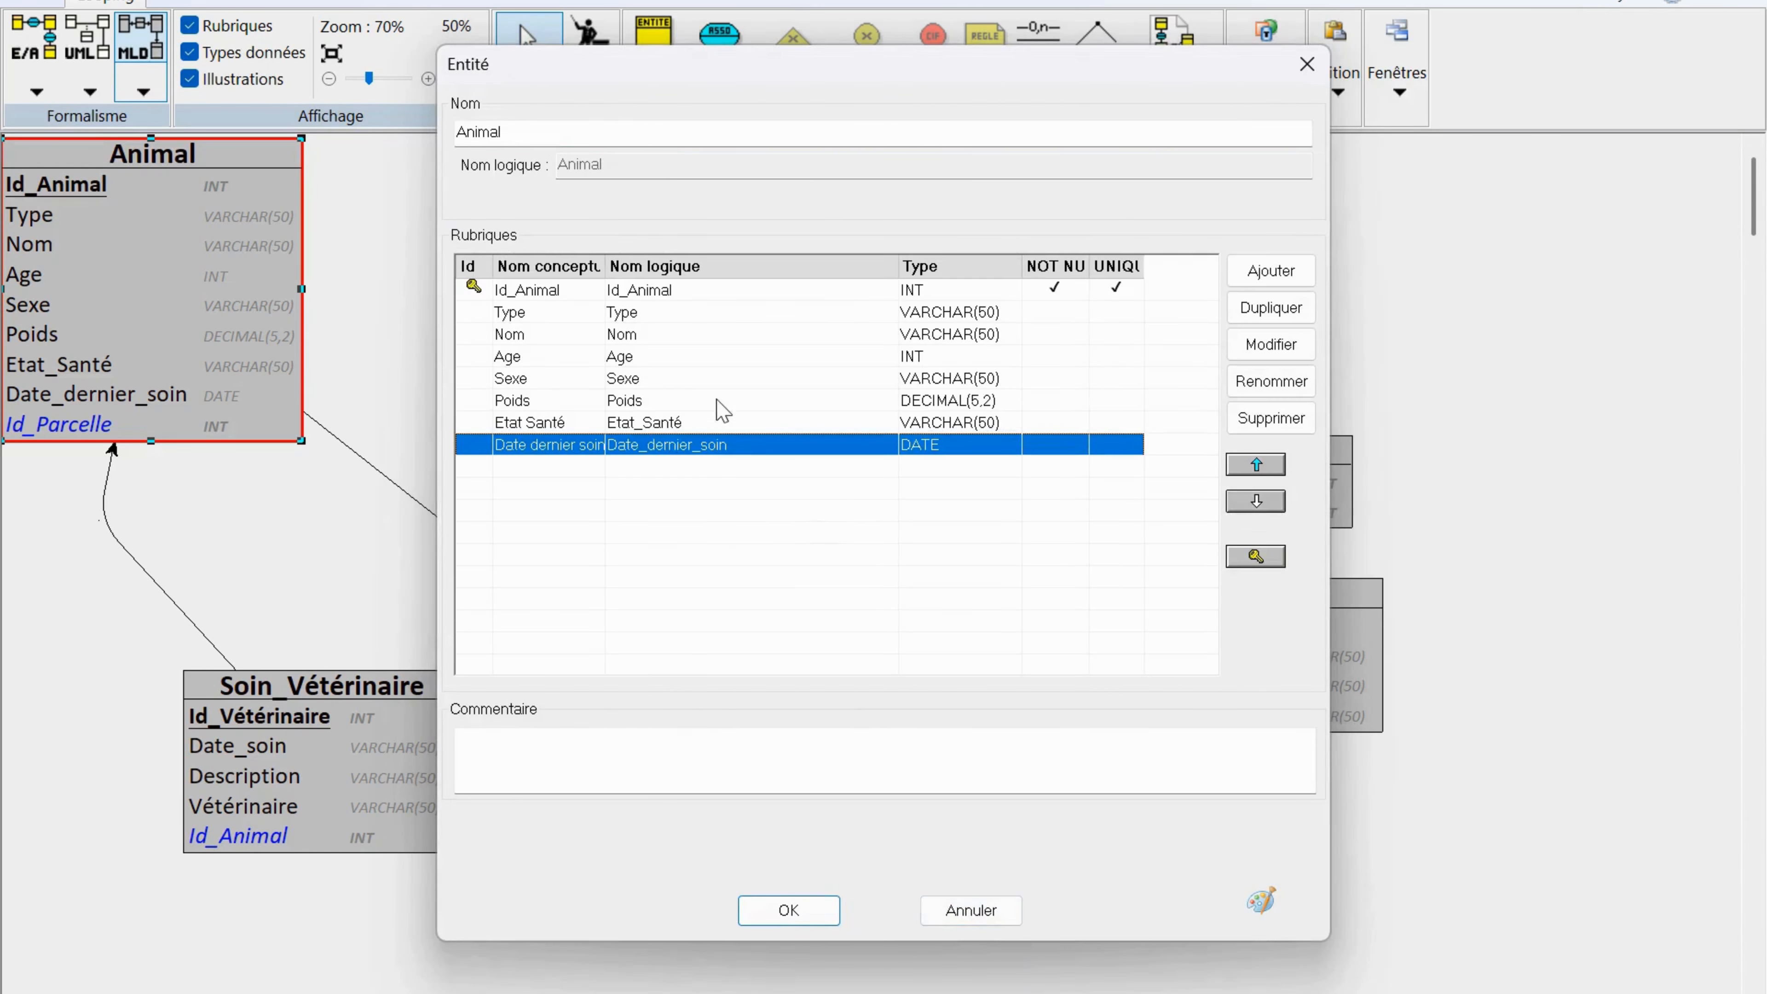
Step: Rename the Animal entity's last care date attribute as Date Dernier Soin and save the entity
double_click(664, 445)
left_click(506, 122)
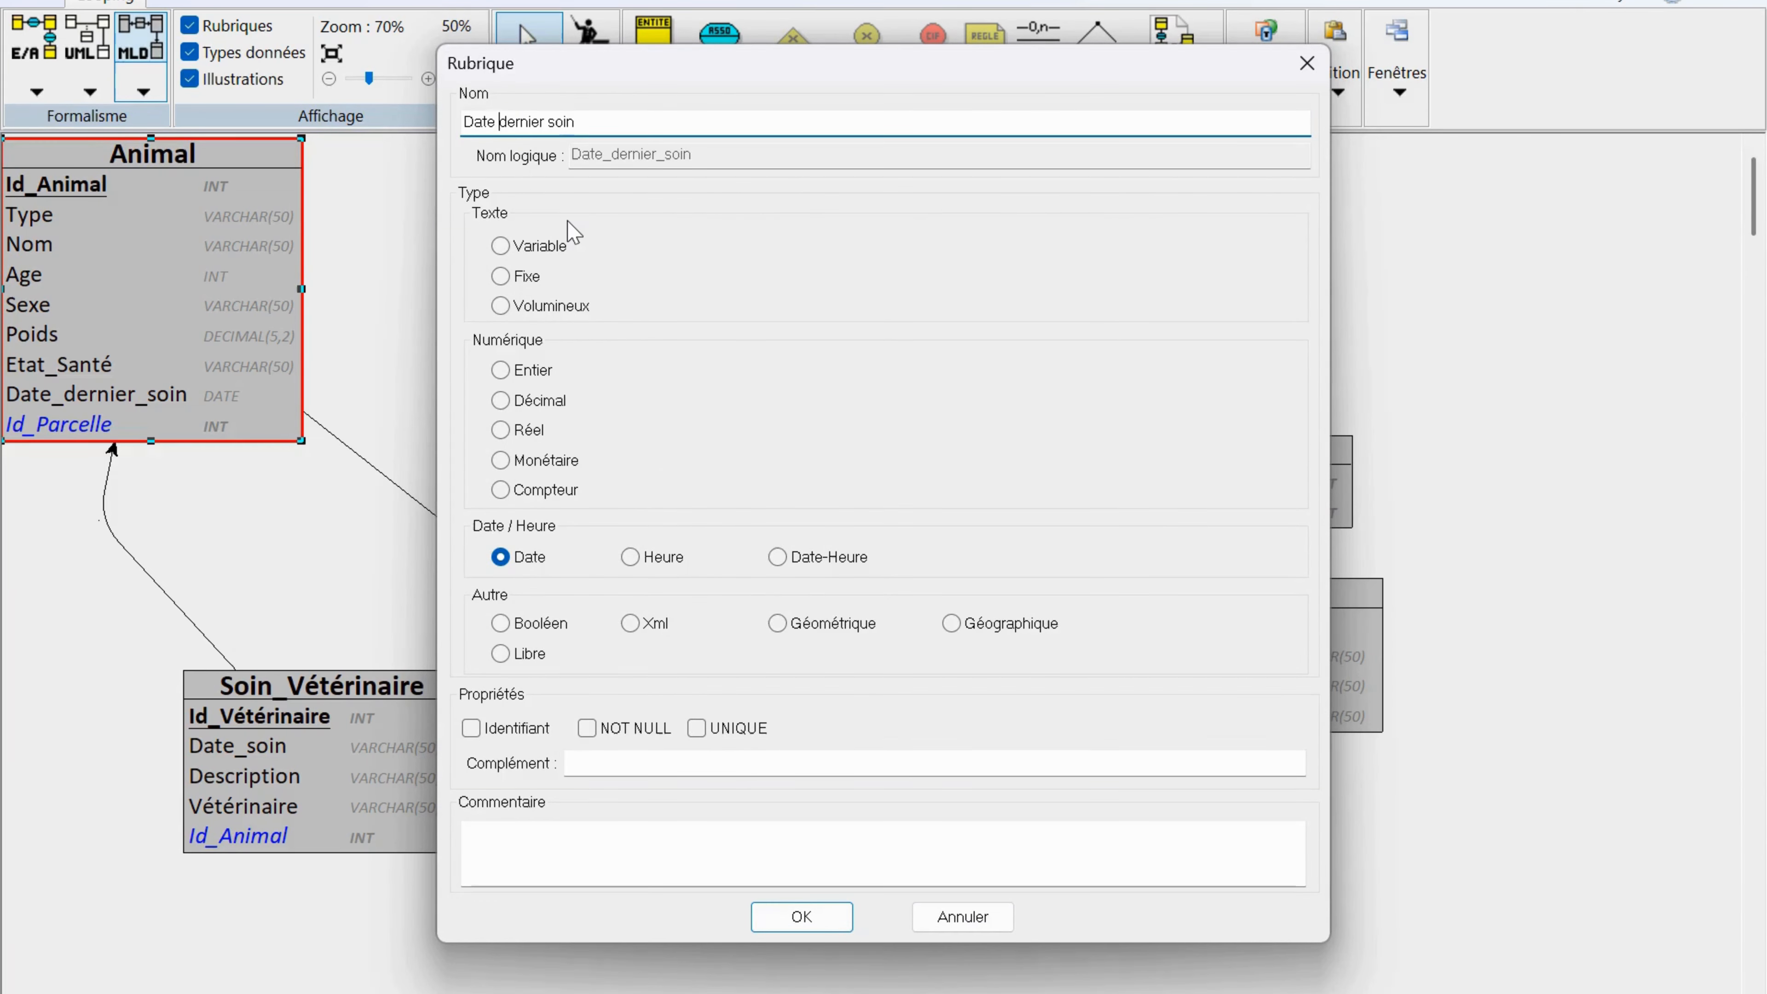
key("BackSpace")
type("D")
key("Right")
key("Right")
key("Right")
key("BackSpace")
type("S")
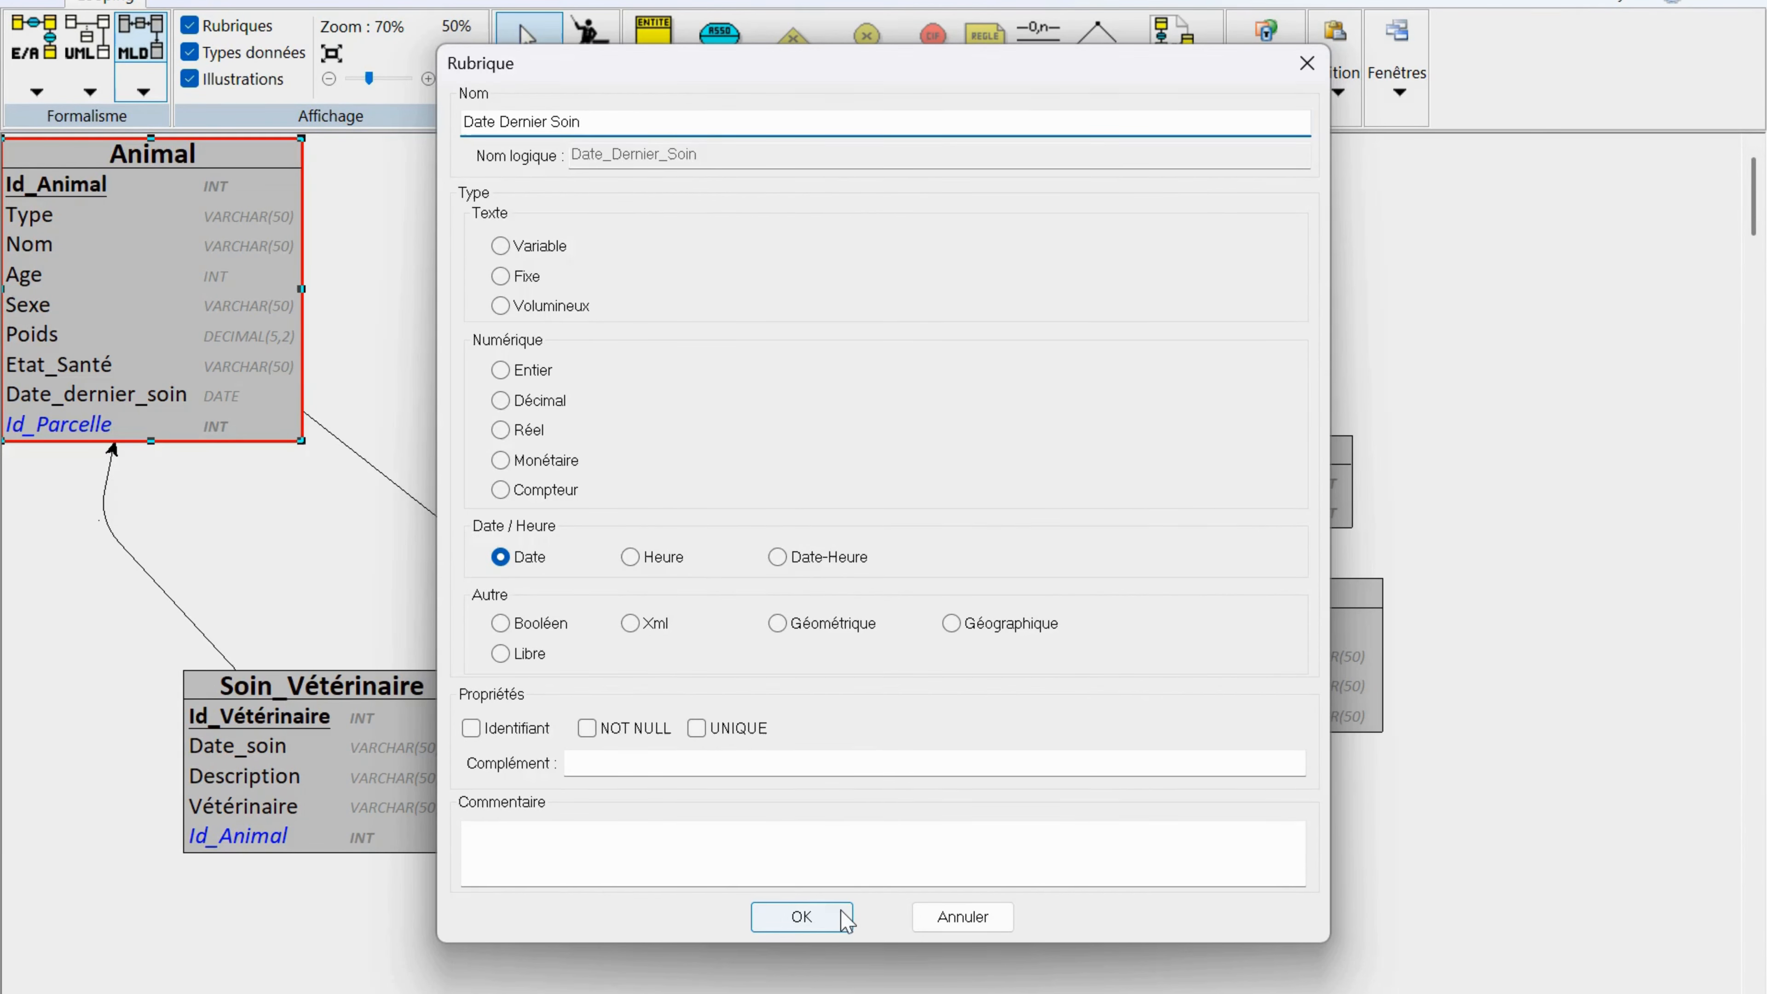
left_click(800, 915)
left_click(802, 906)
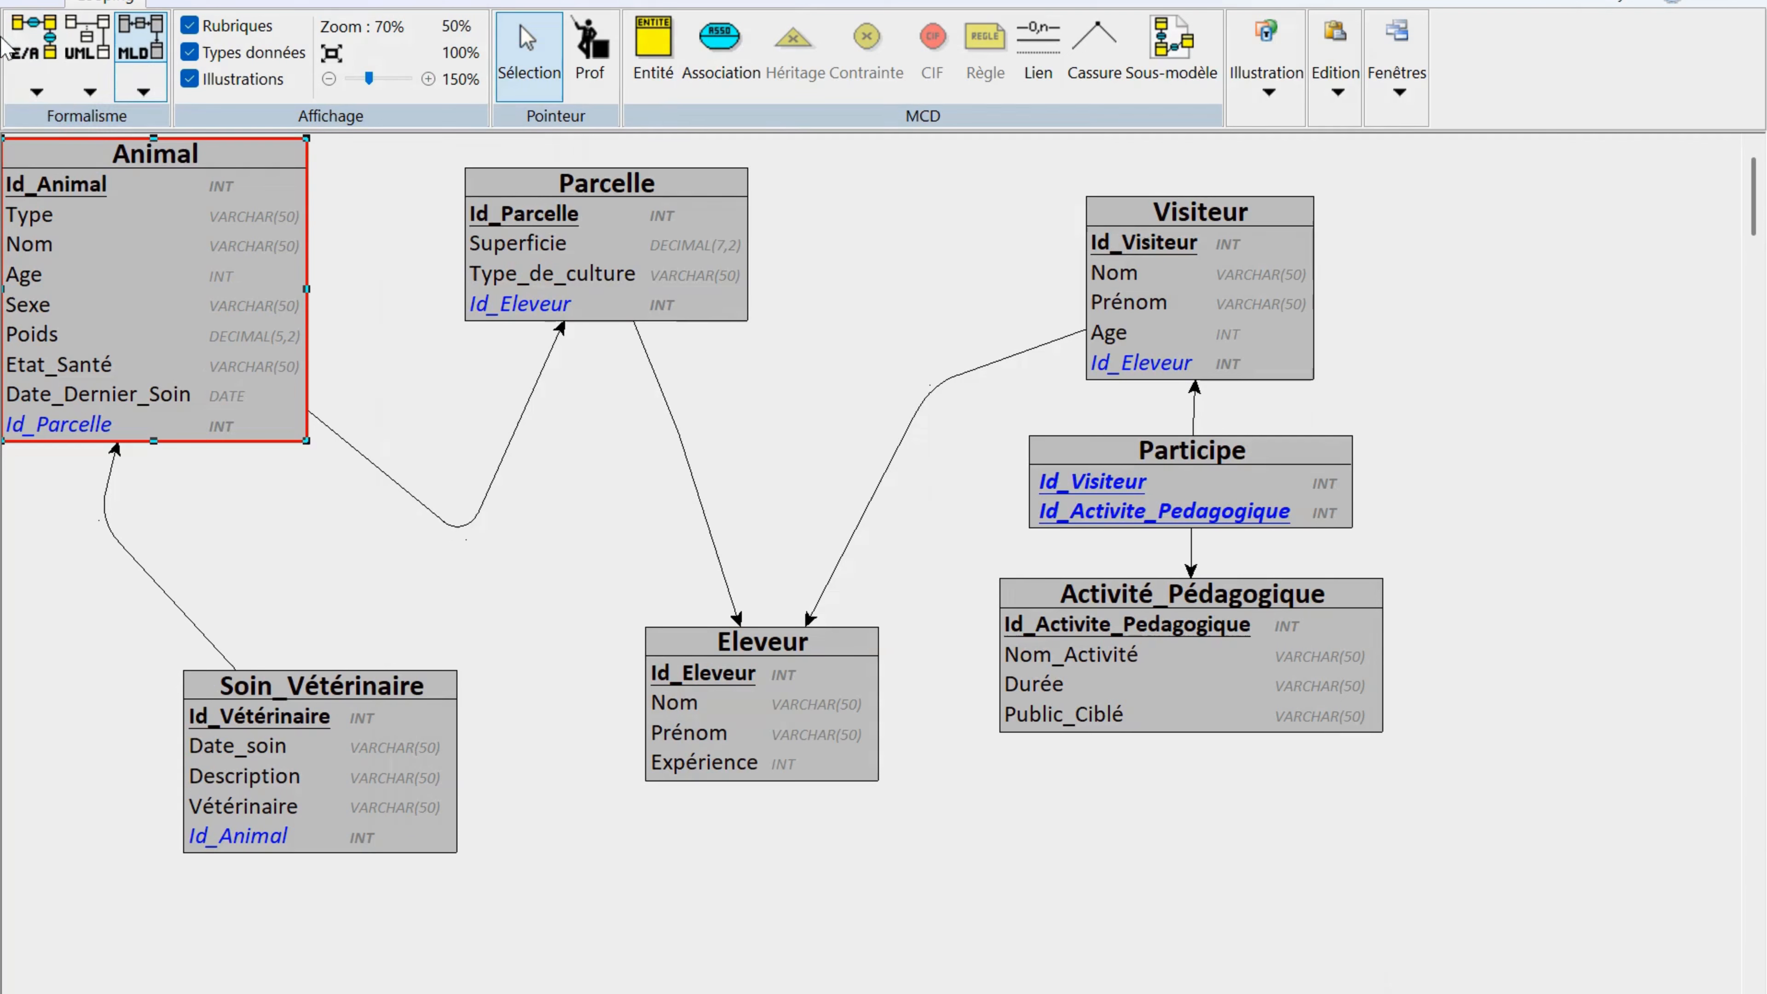
Step: View the Participe association in the conceptual E/R diagram and return to the logical MLD diagram
left_click(23, 49)
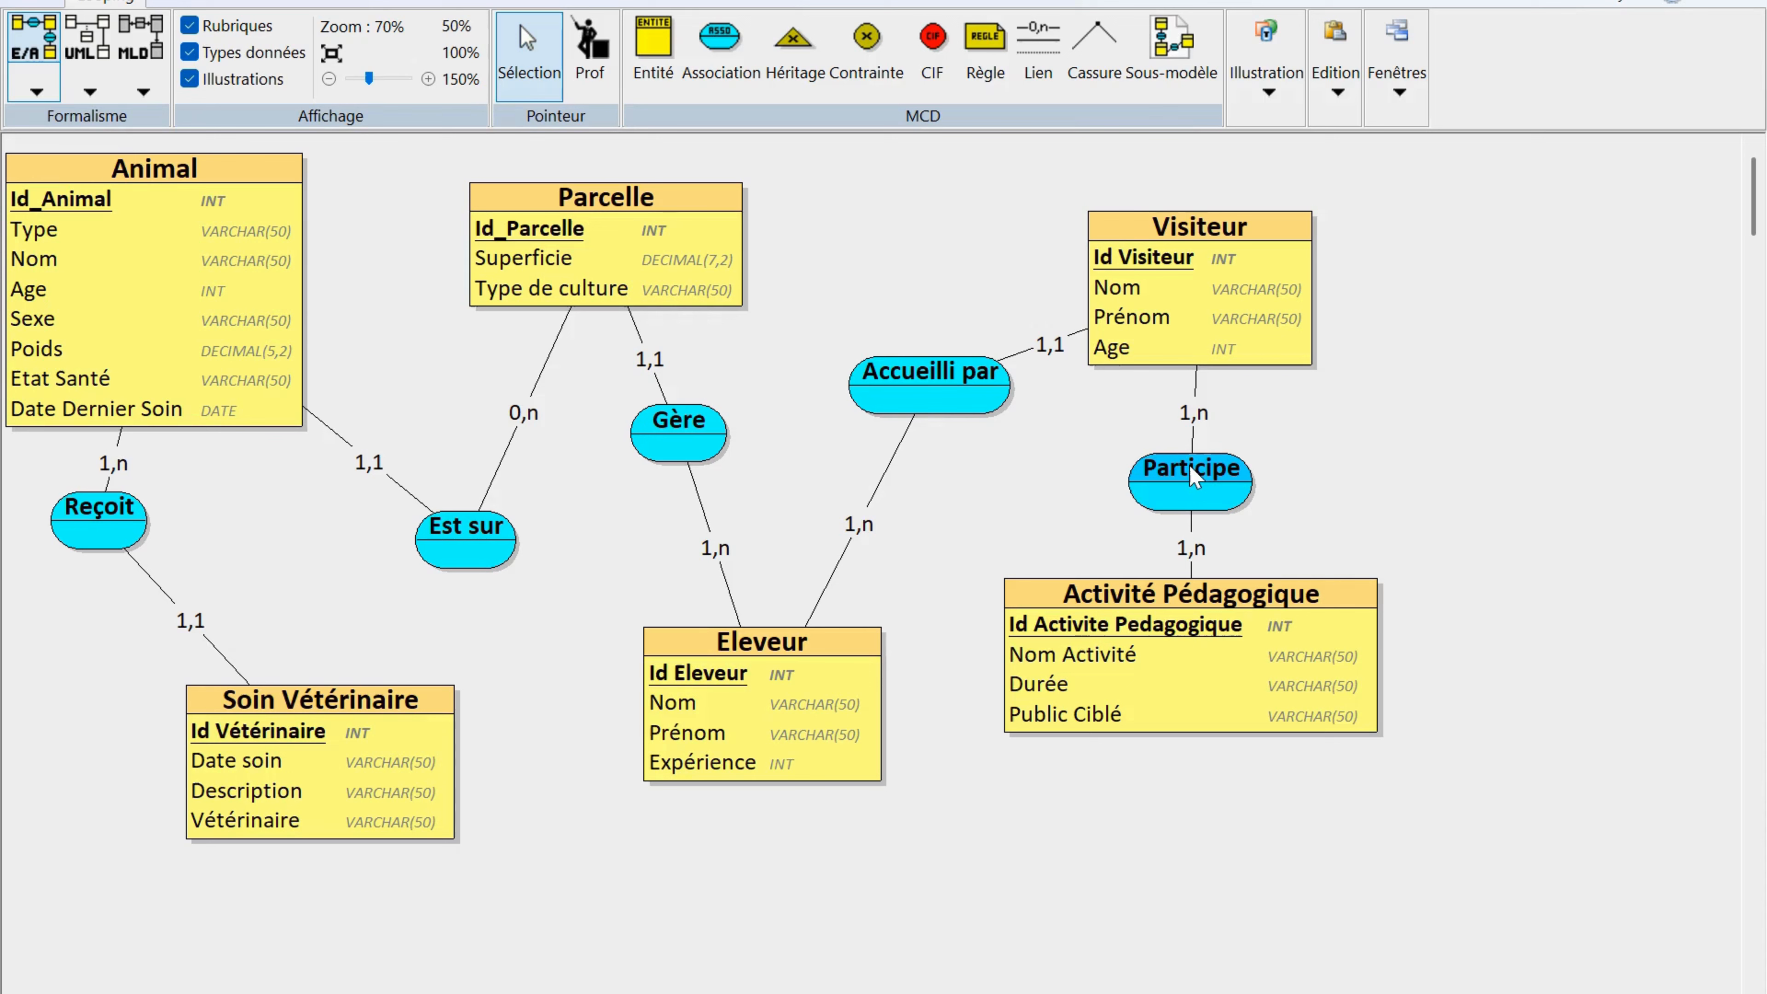
left_click(142, 35)
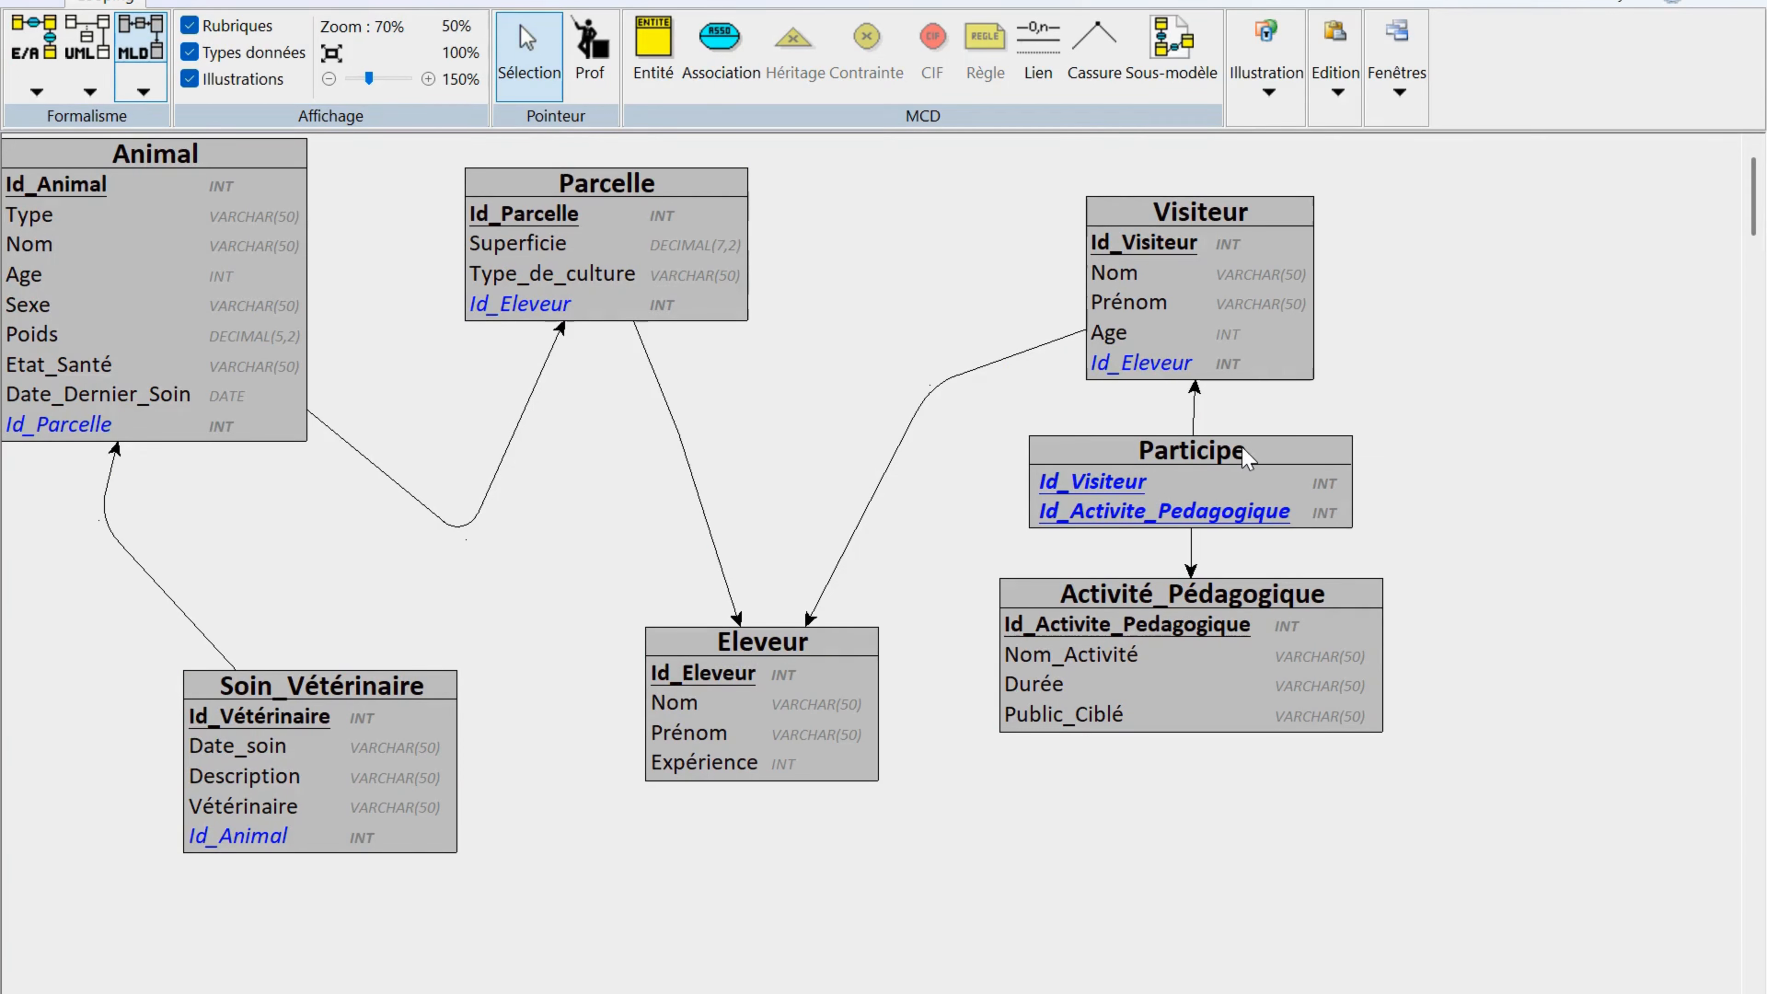
key("l")
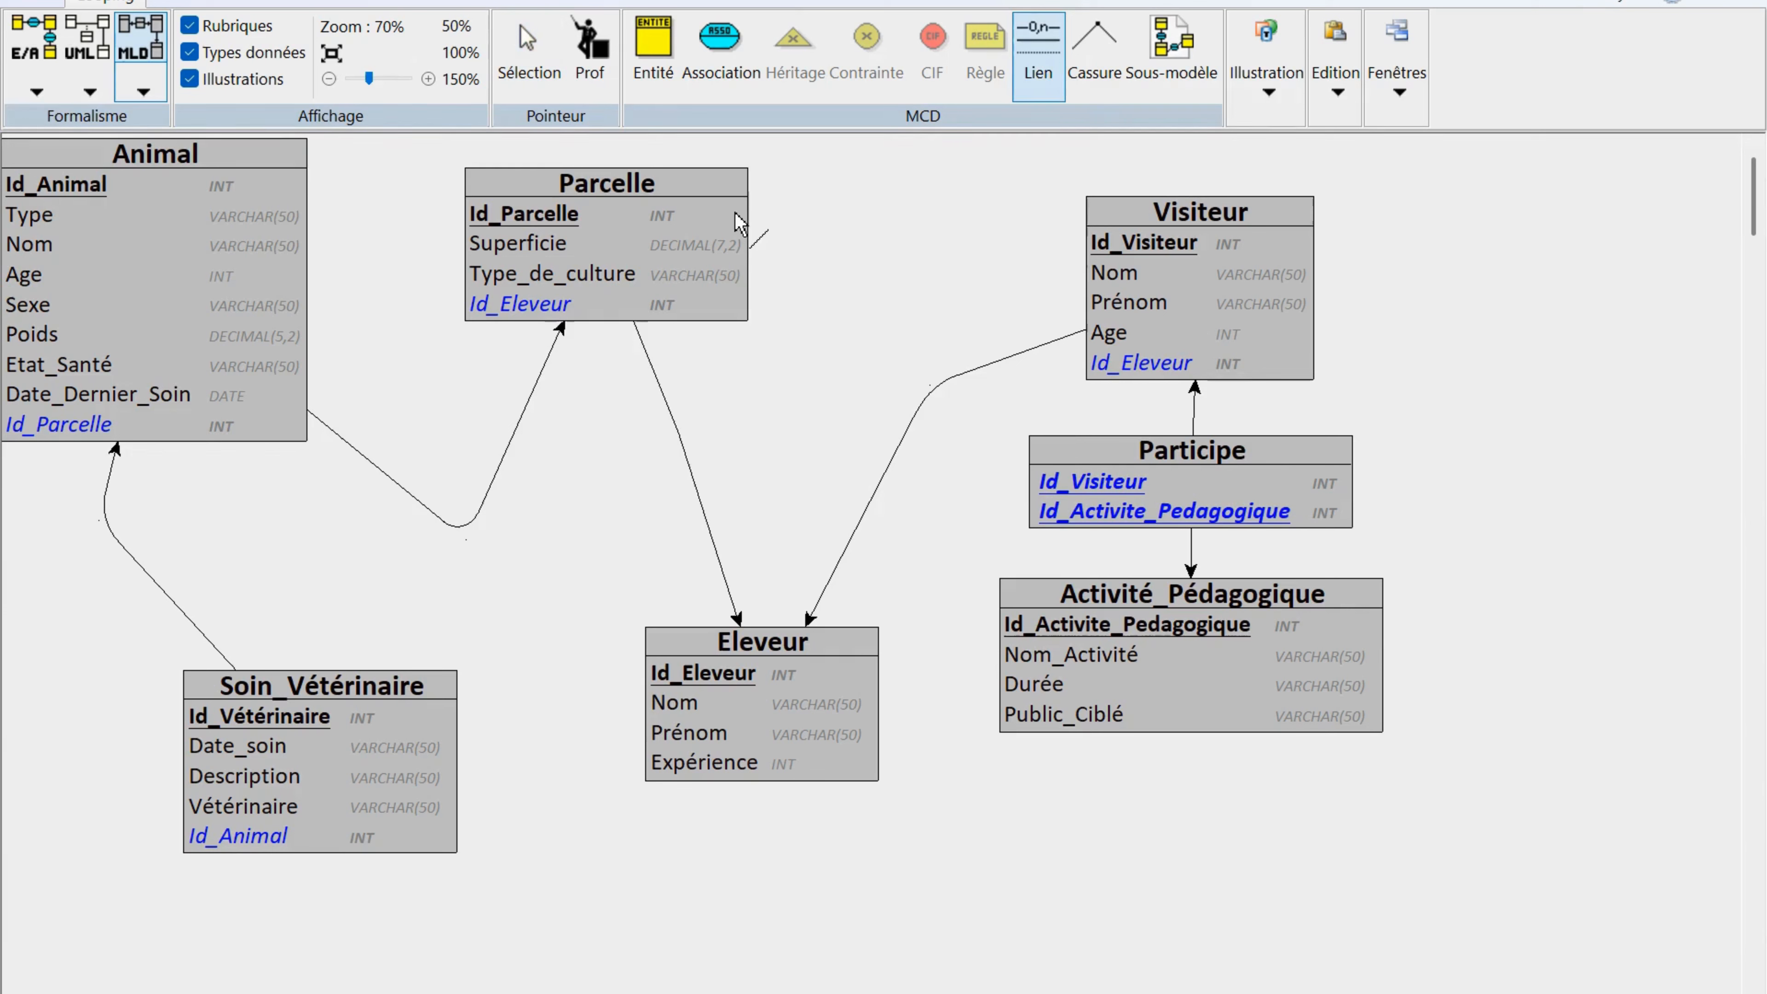
right_click(526, 52)
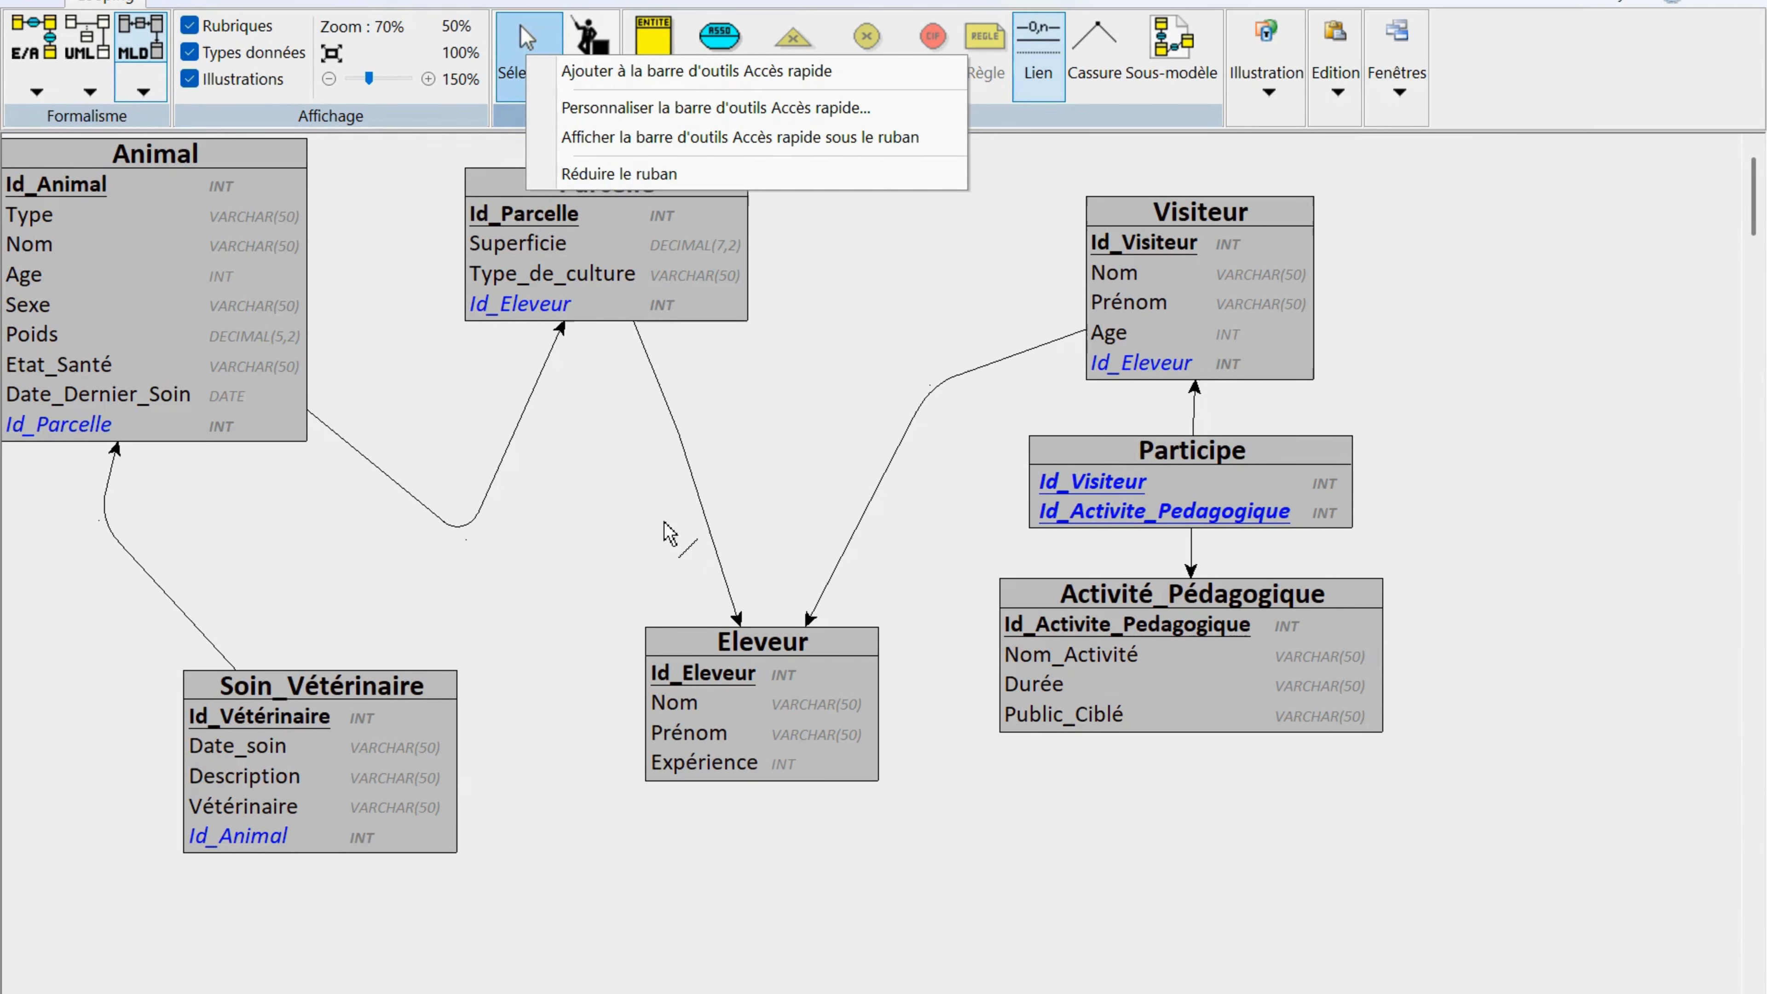
Step: Show the E/R diagram and open the properties of the link between Visiteur and Participe
left_click(32, 42)
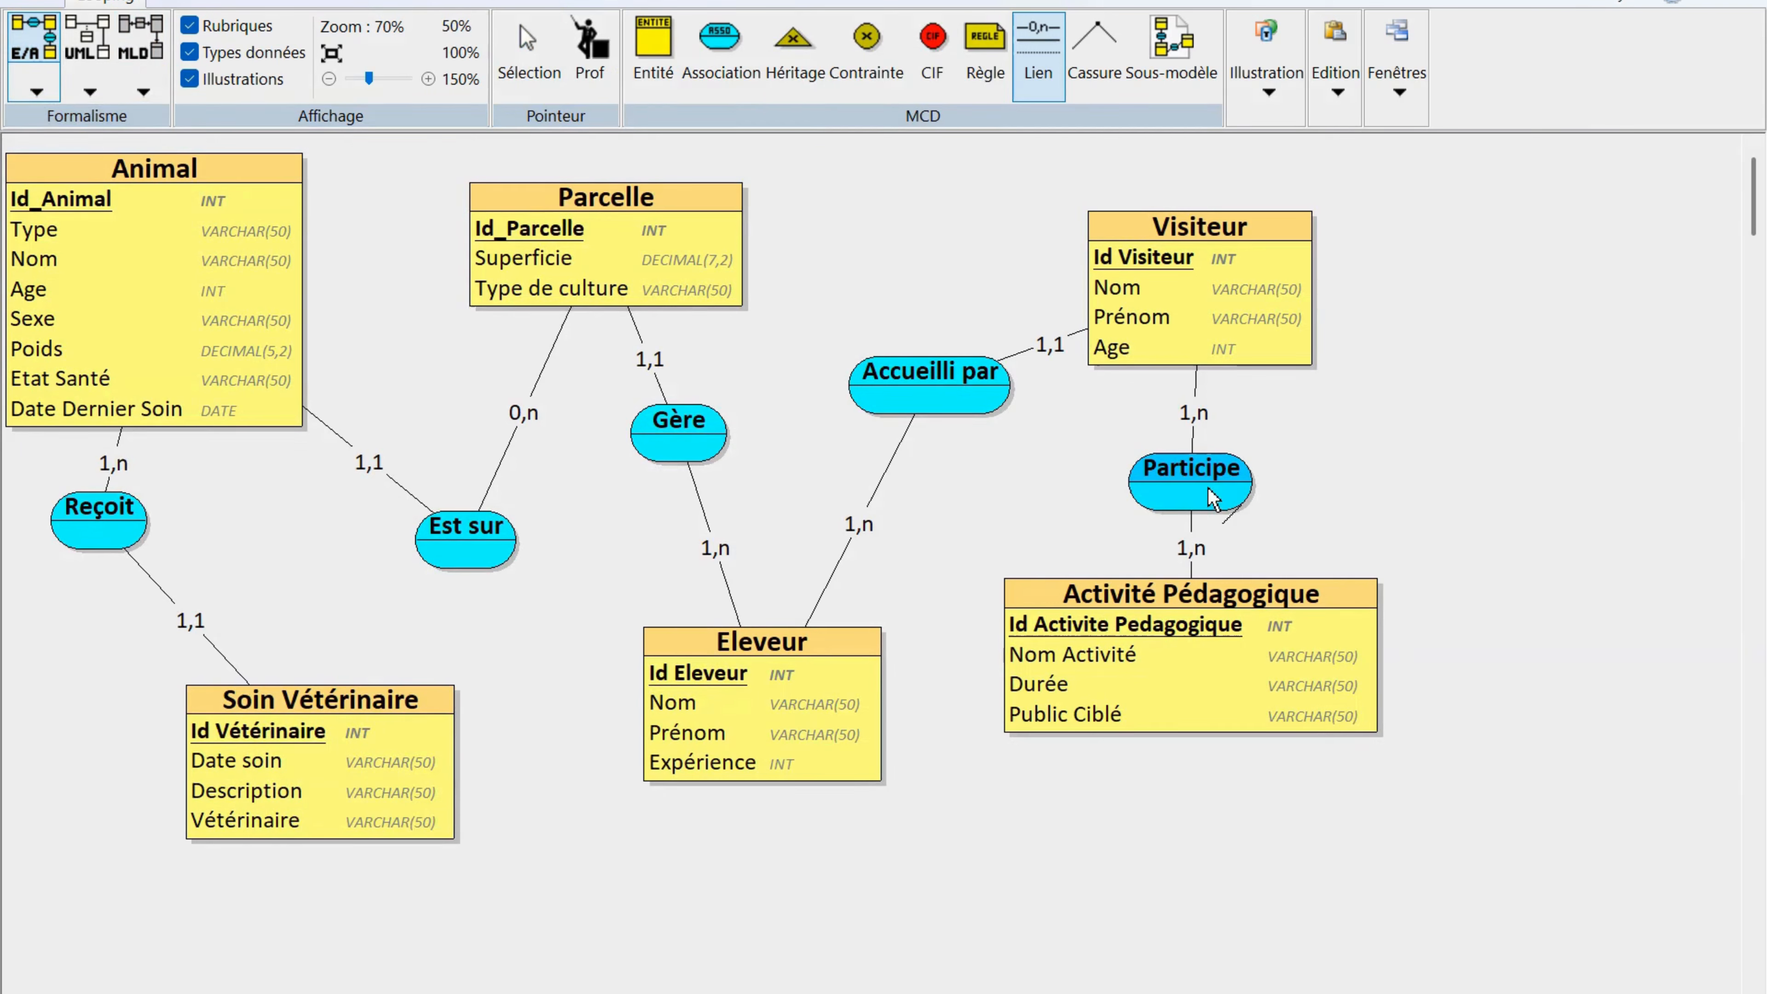
left_click(536, 52)
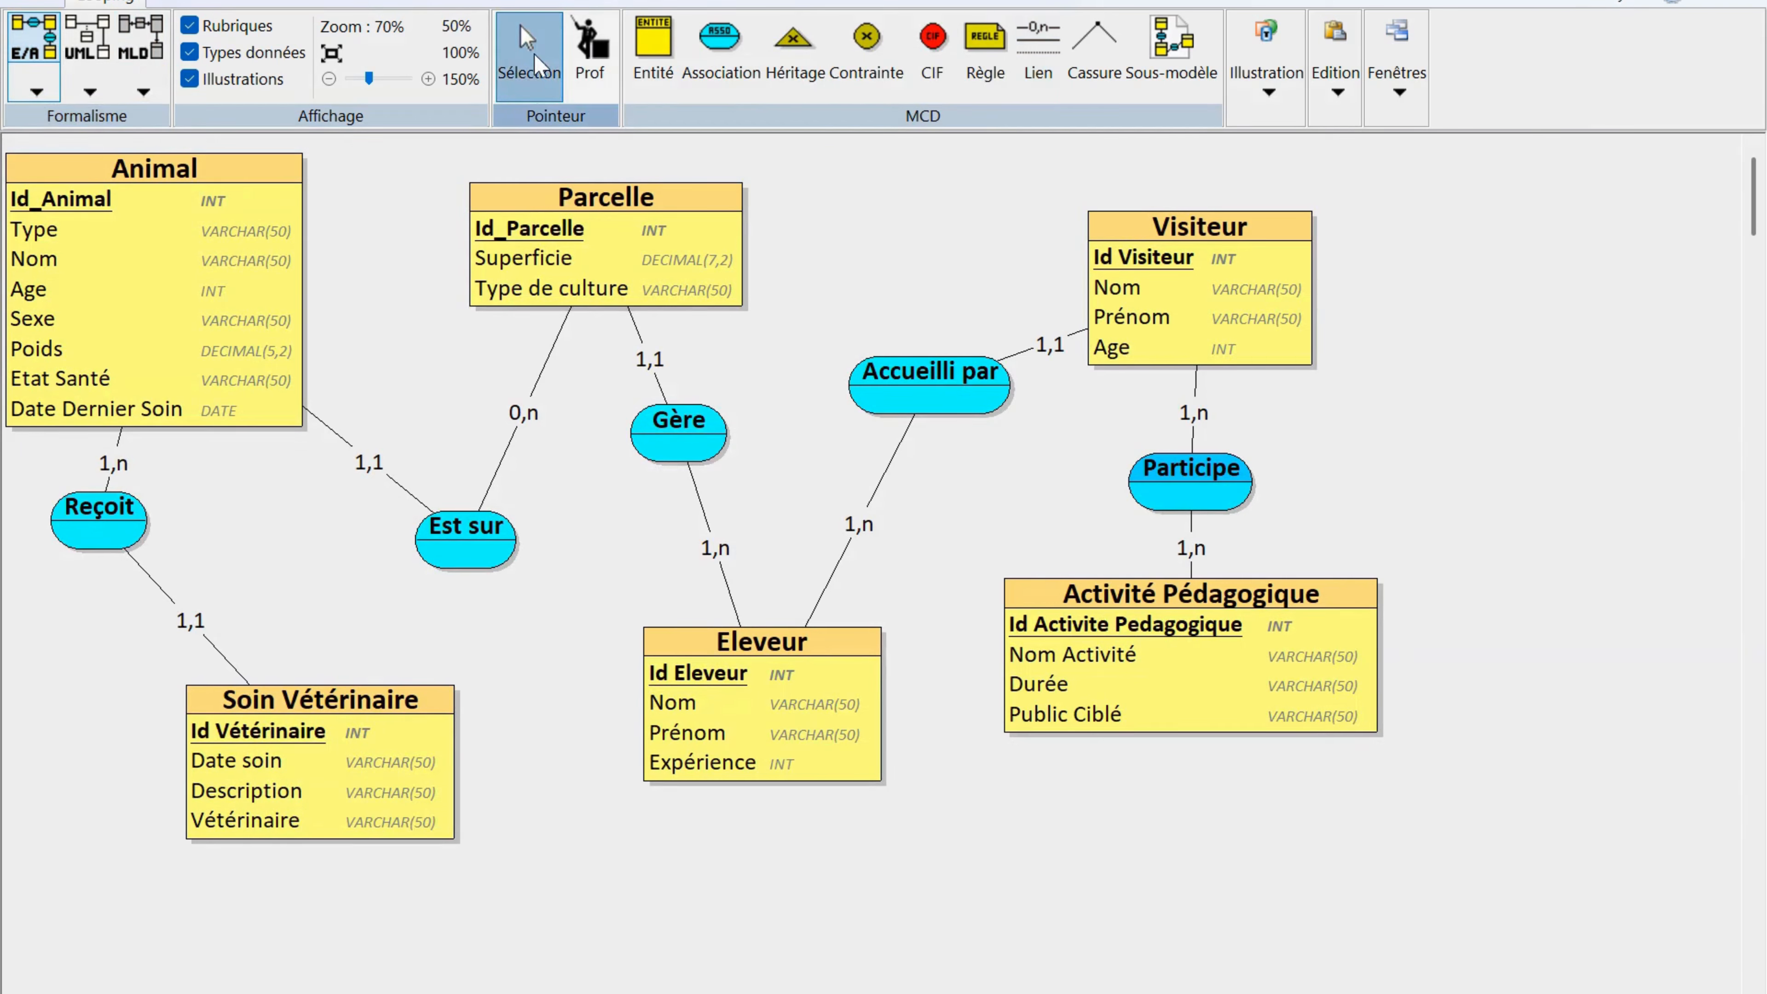
right_click(1193, 380)
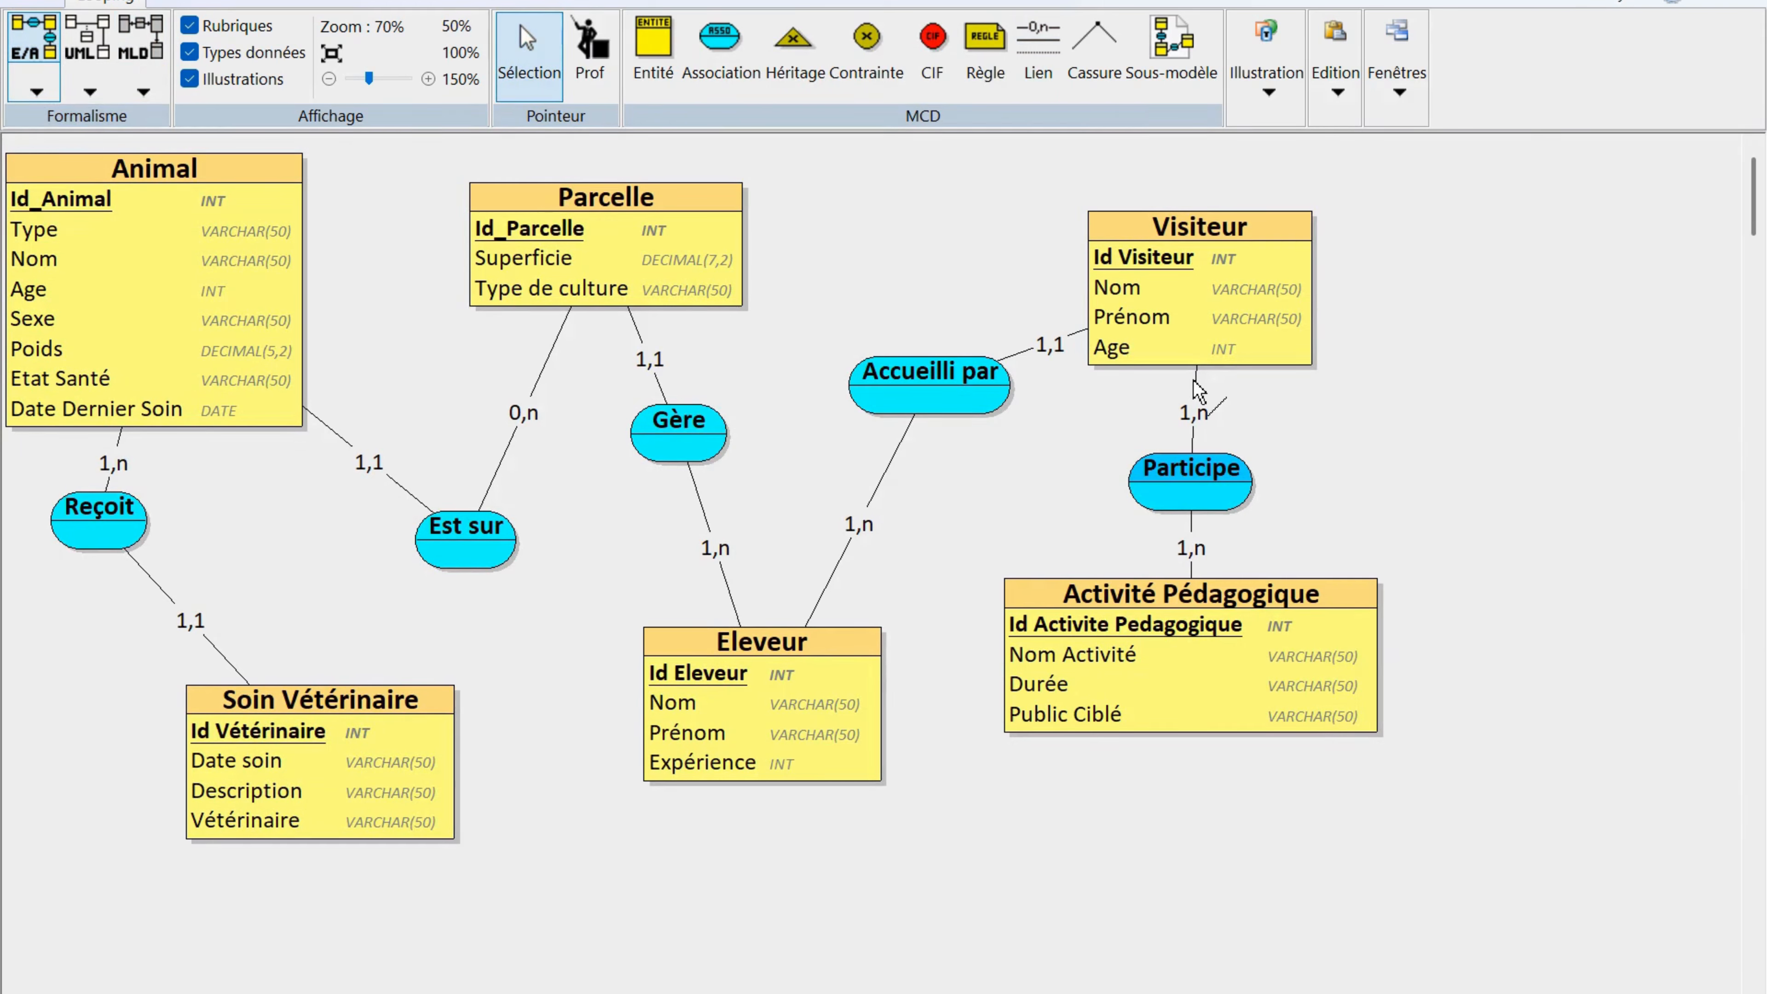
right_click(1196, 446)
left_click(1197, 459)
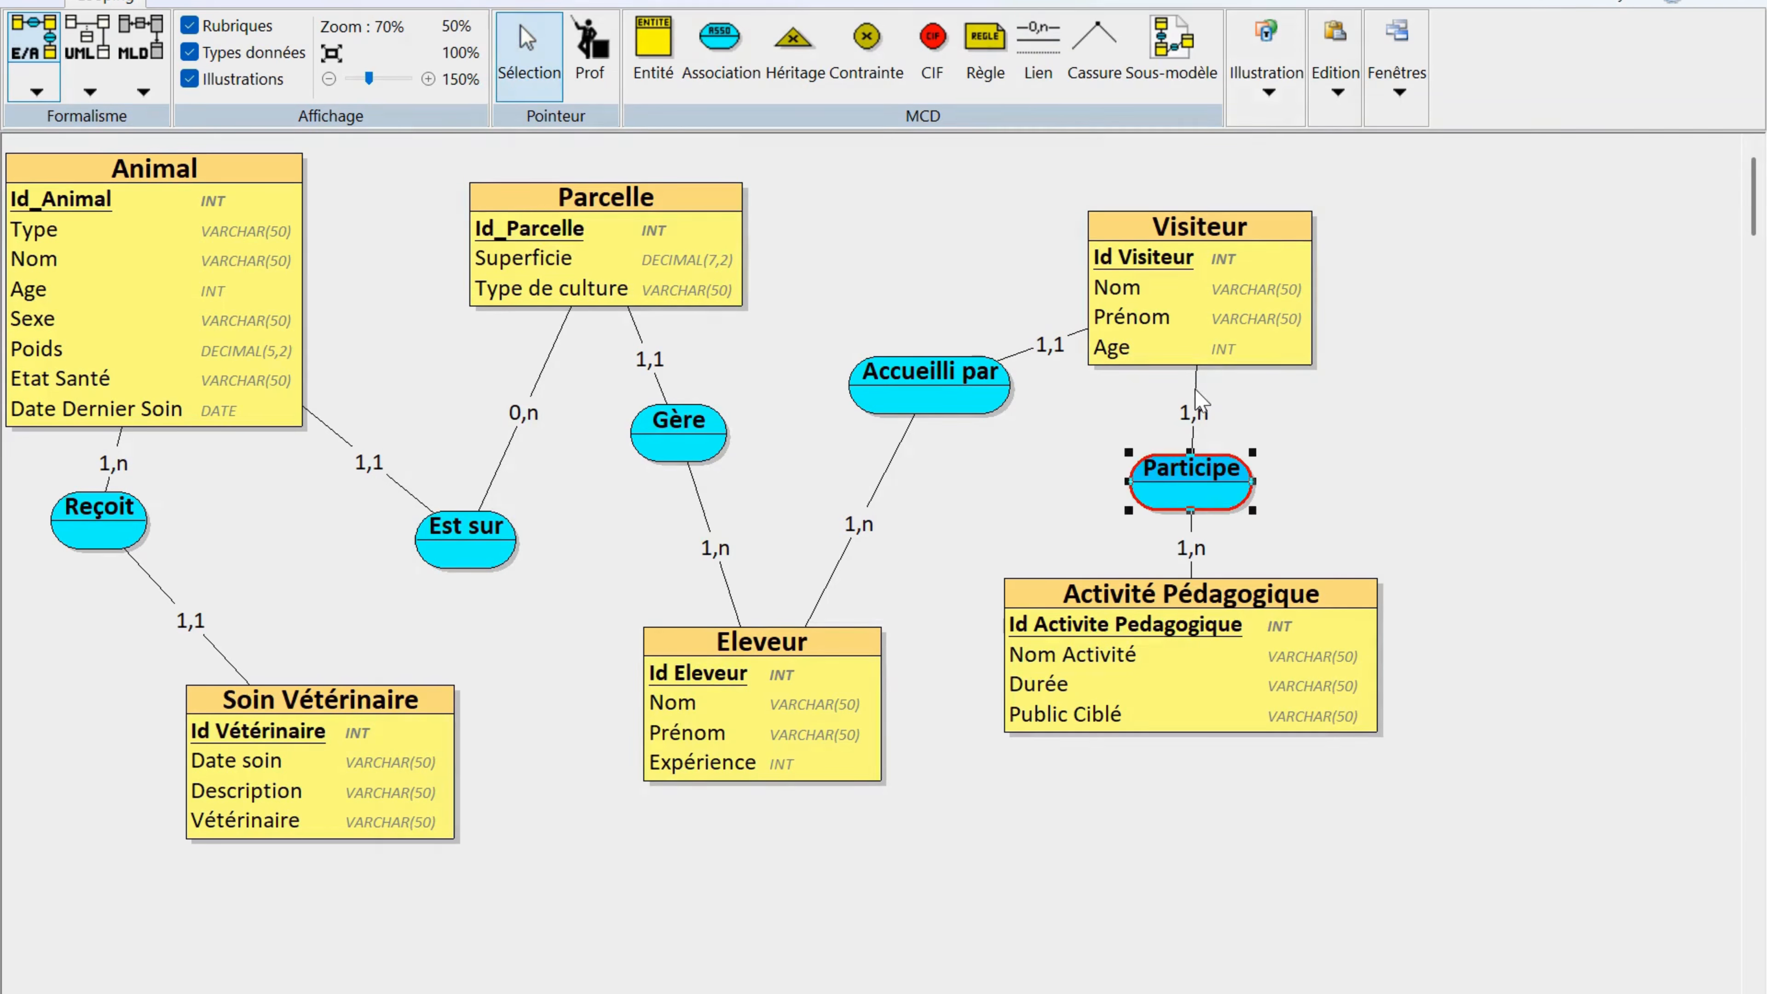
double_click(1195, 414)
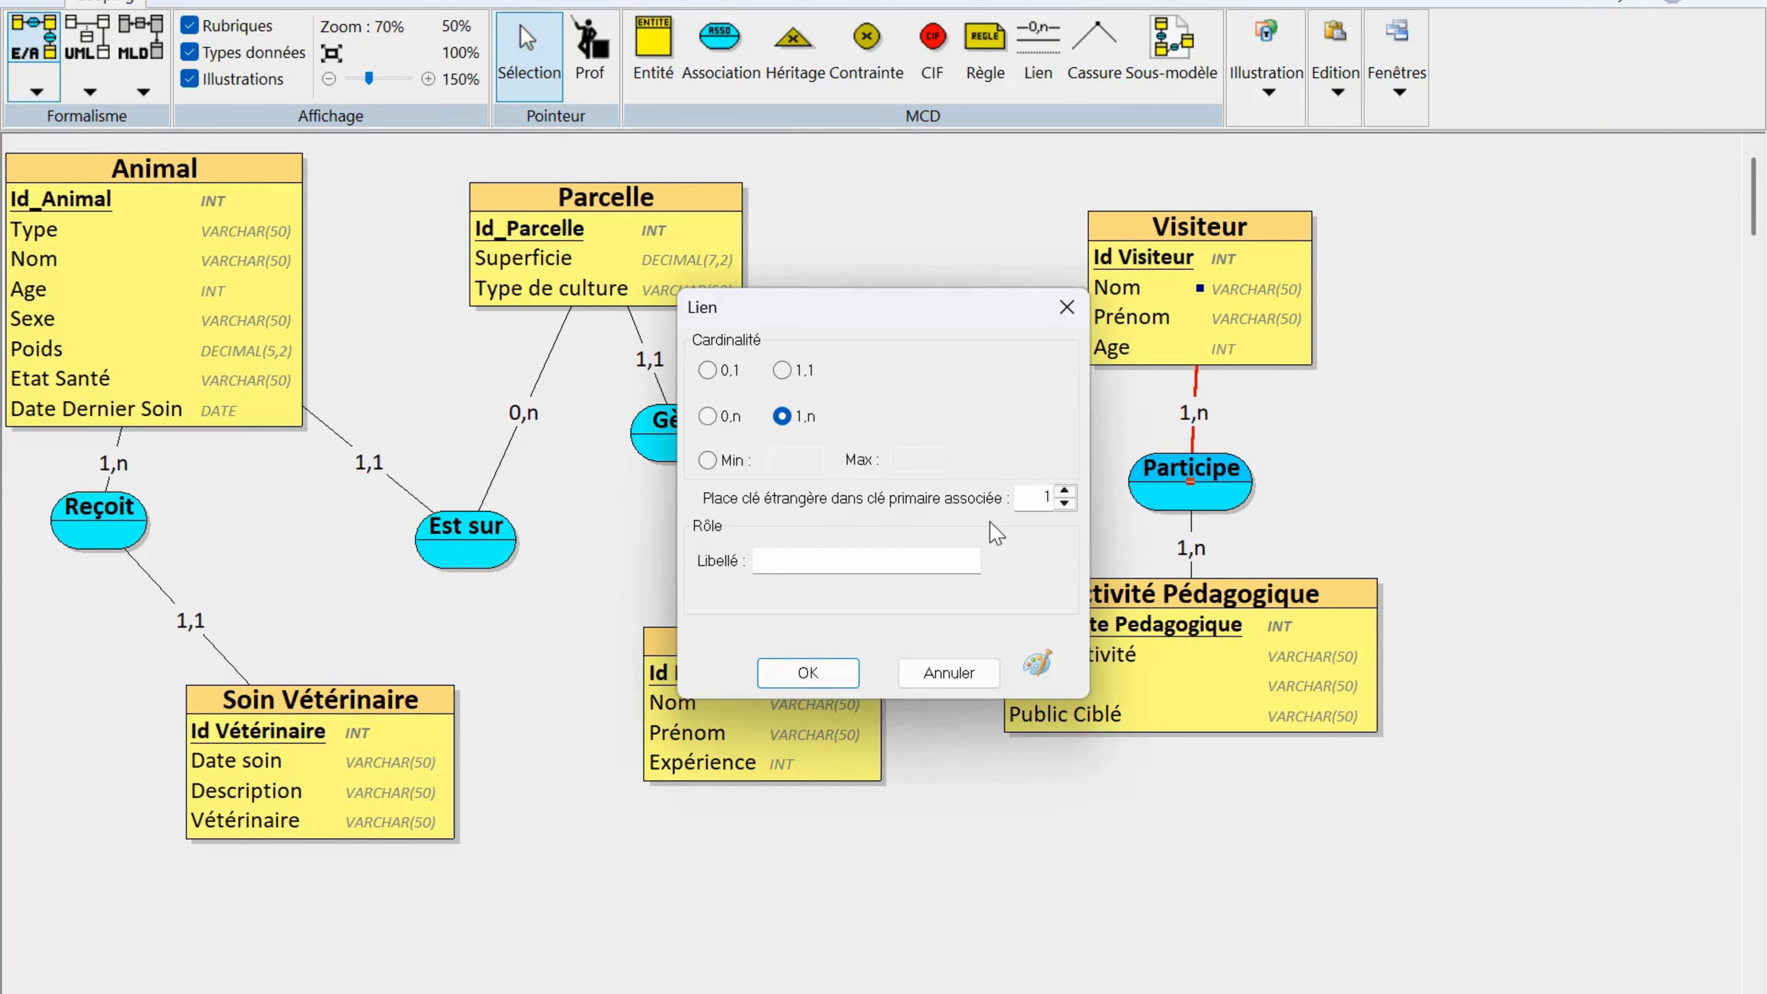
Step: Set the cardinality of the link between Visiteur and Participe to 0,1 and show the resulting MLD diagram
left_click(719, 368)
left_click(840, 674)
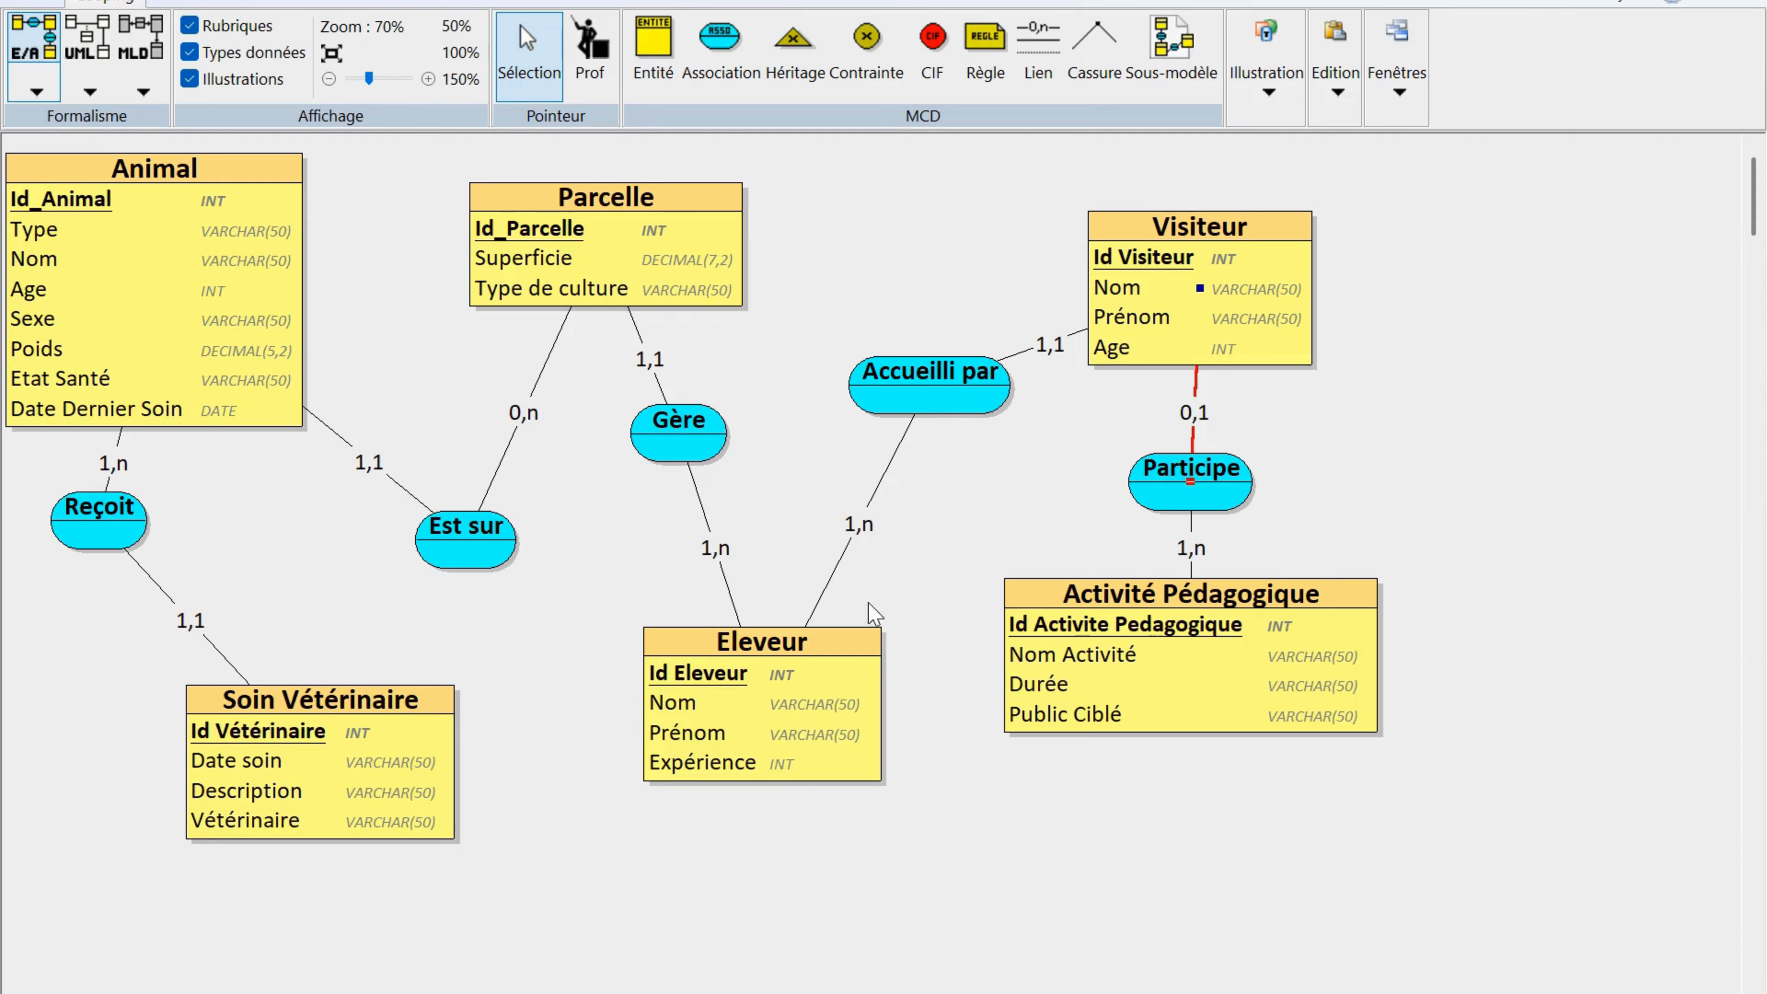
left_click(143, 55)
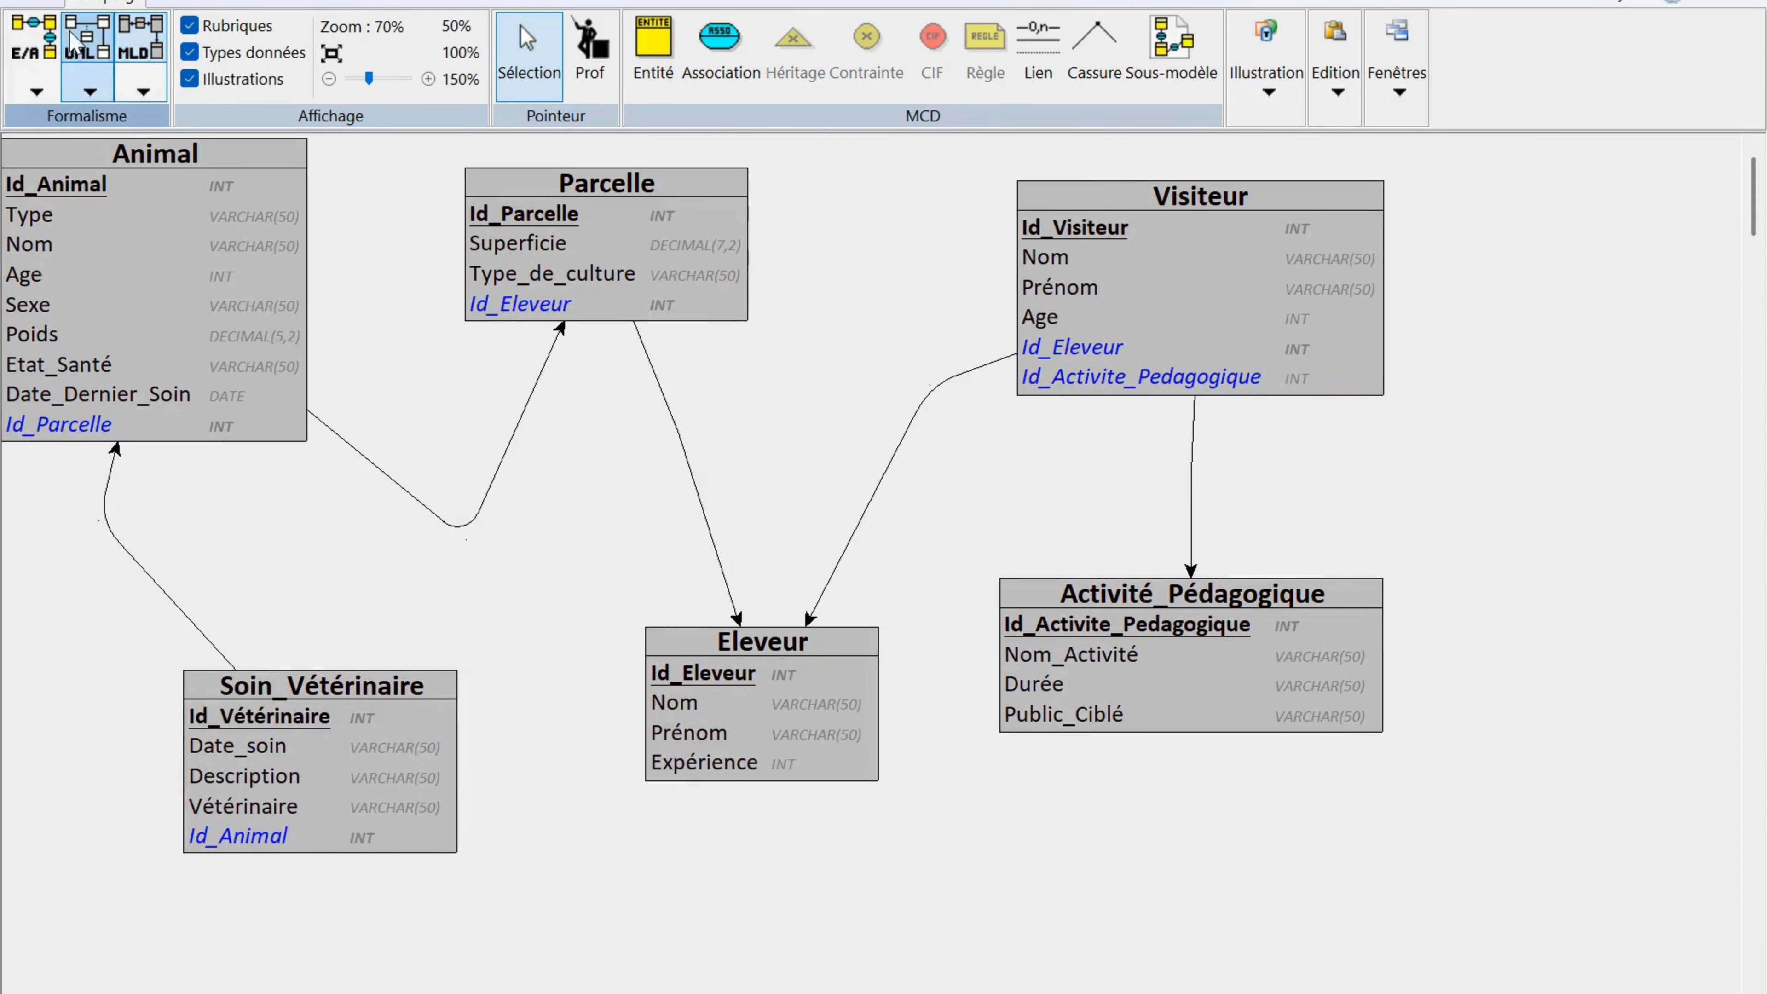
Step: Back in the E/R diagram, set the Visiteur–Participe link's cardinality to 1,n and display the MLD diagram again
left_click(33, 52)
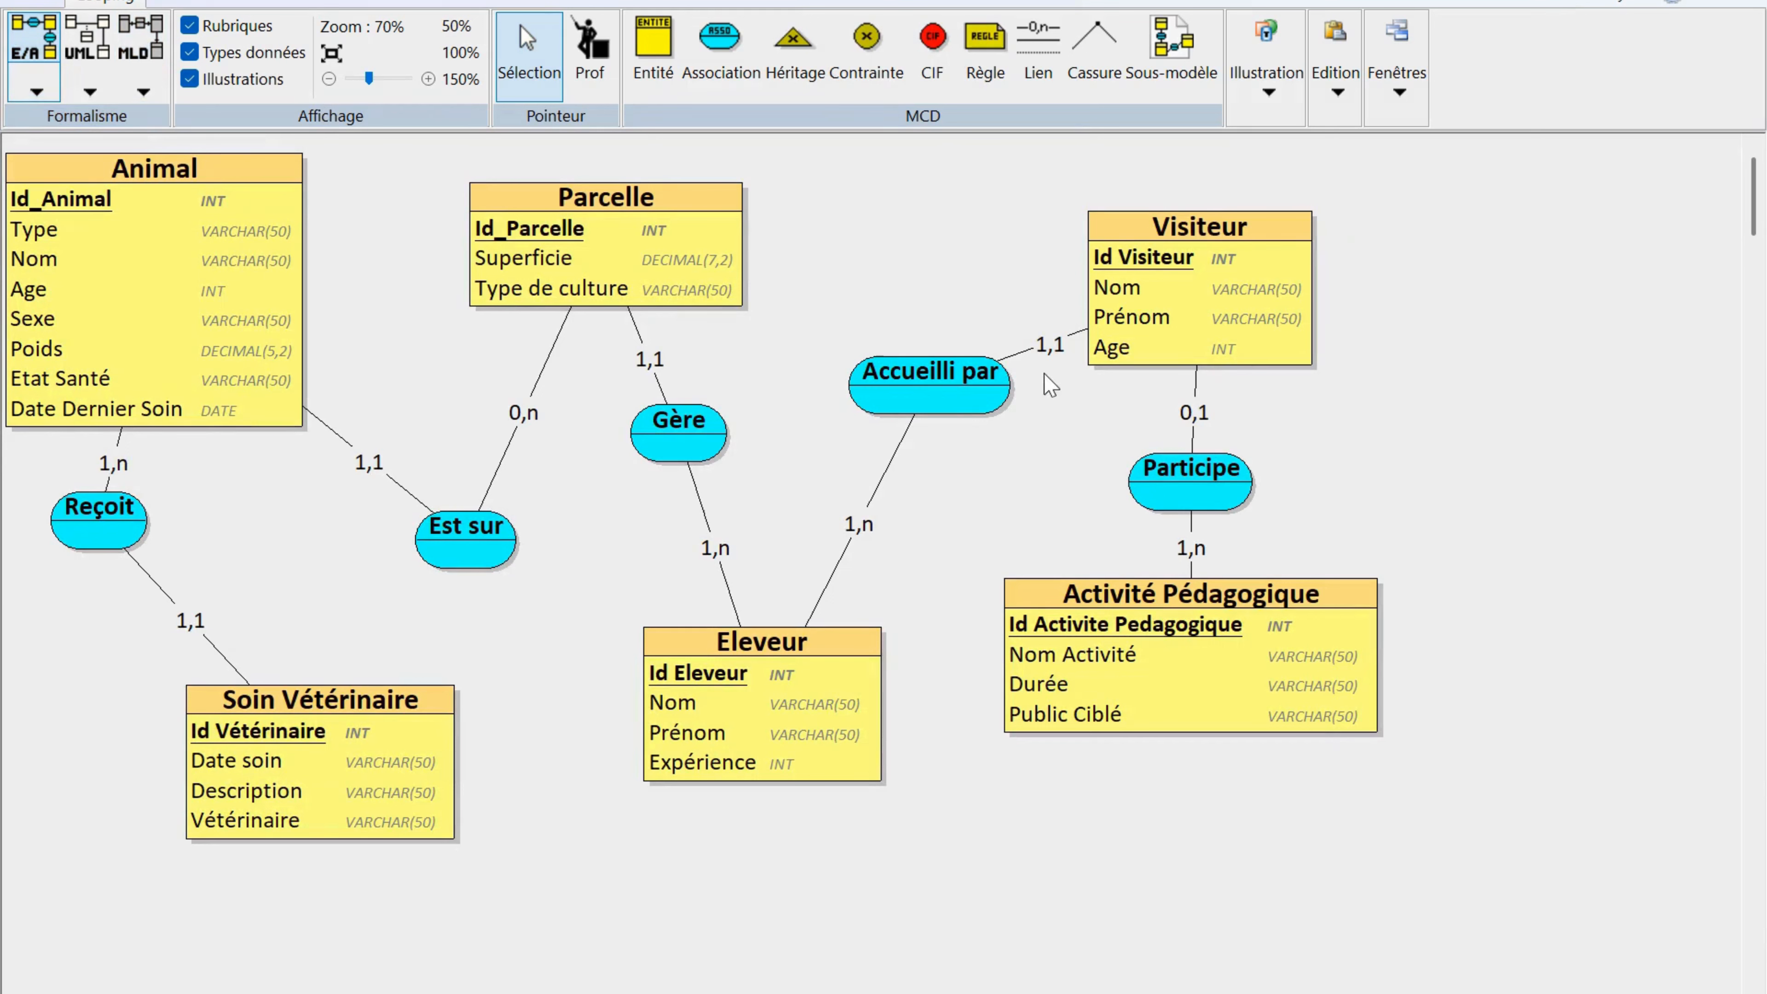
left_click(1194, 430)
double_click(1194, 430)
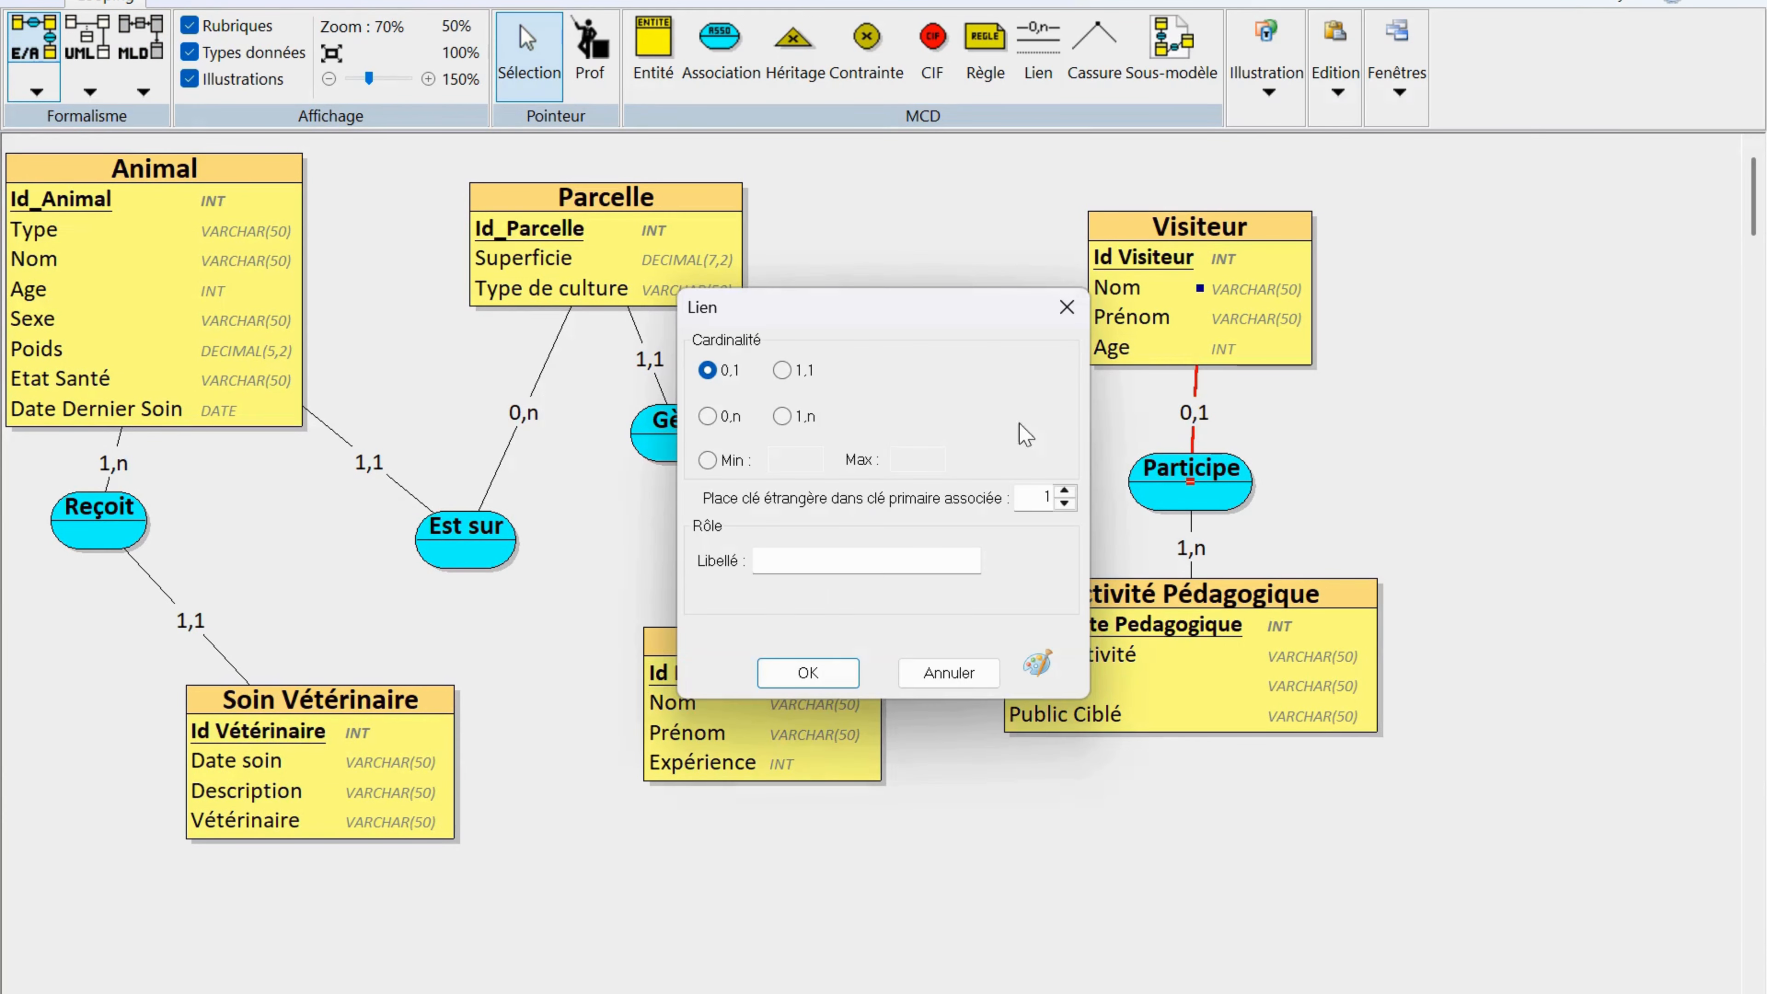
left_click(781, 417)
left_click(834, 675)
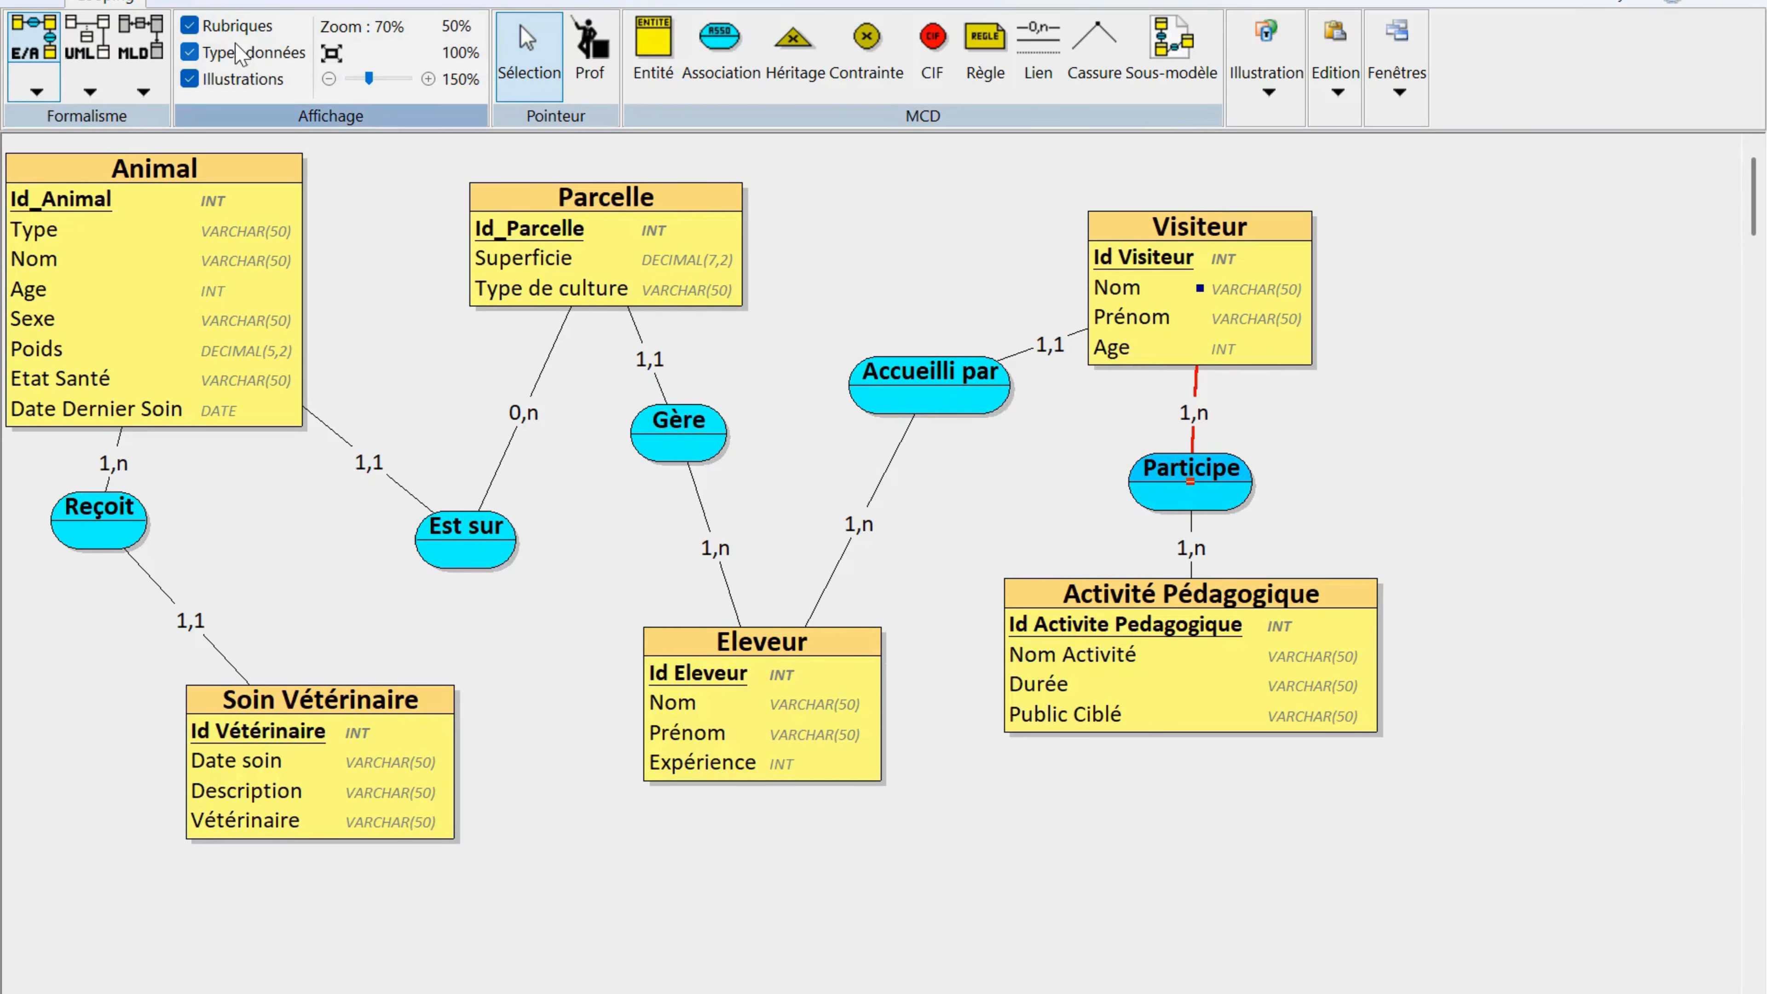
left_click(151, 54)
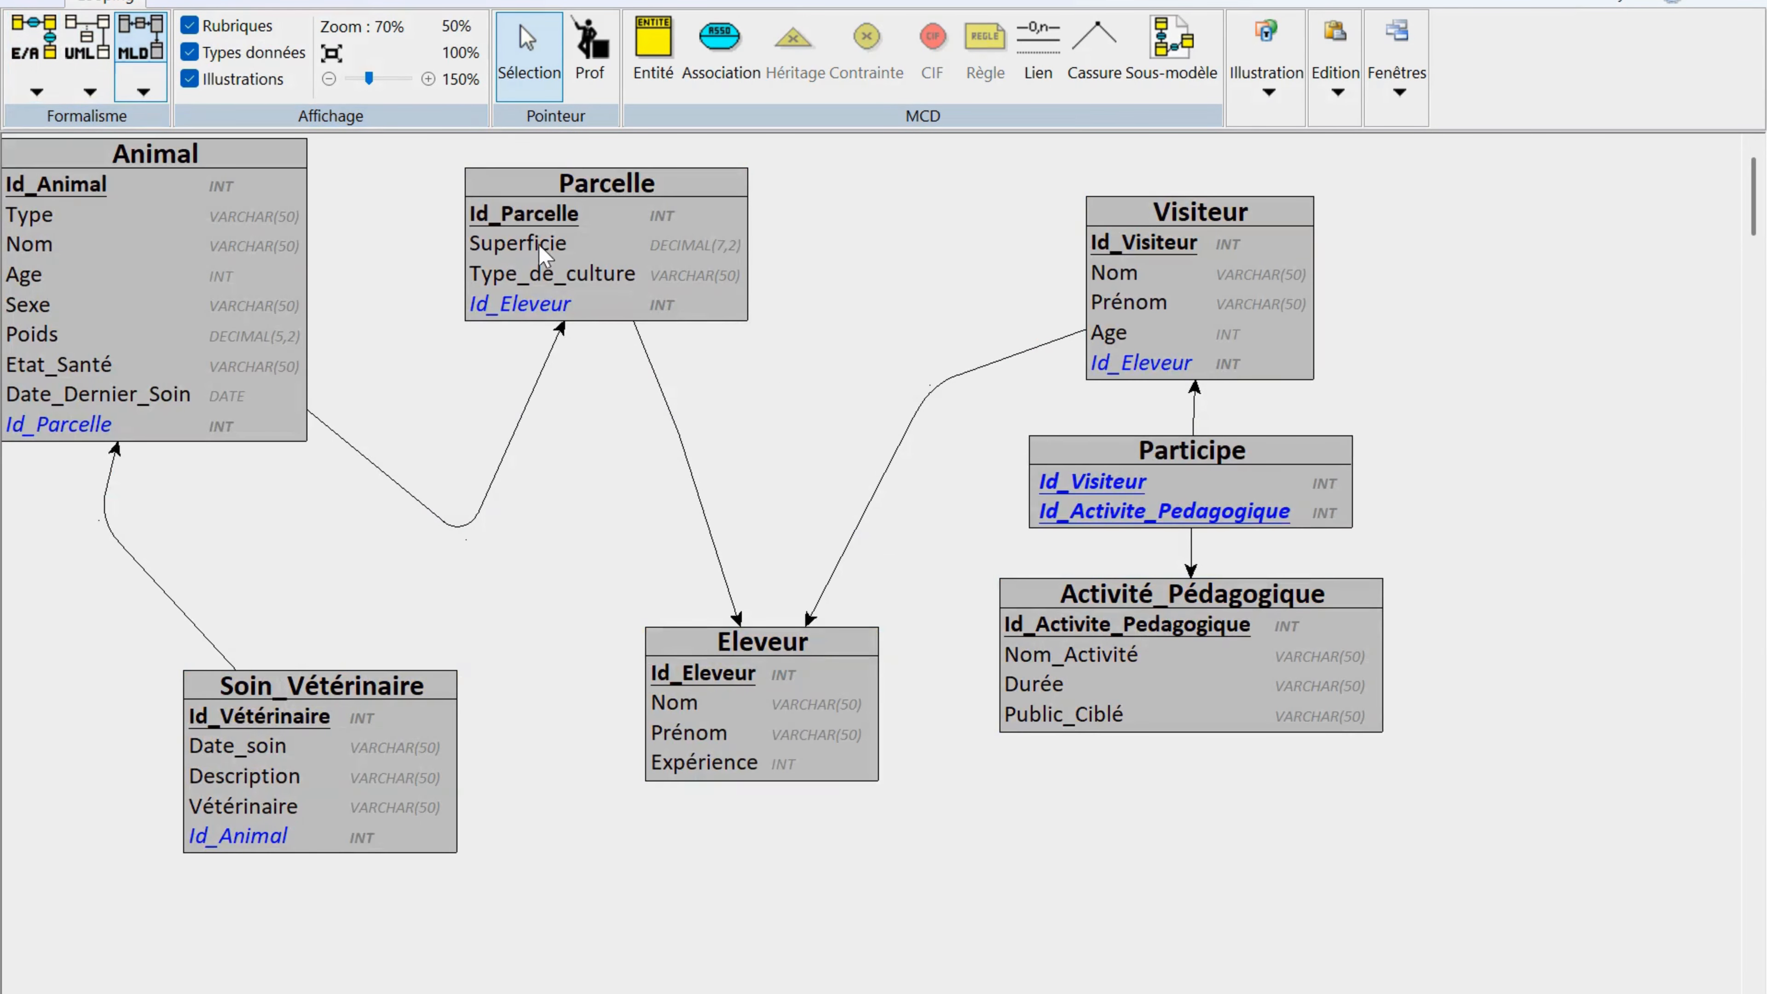